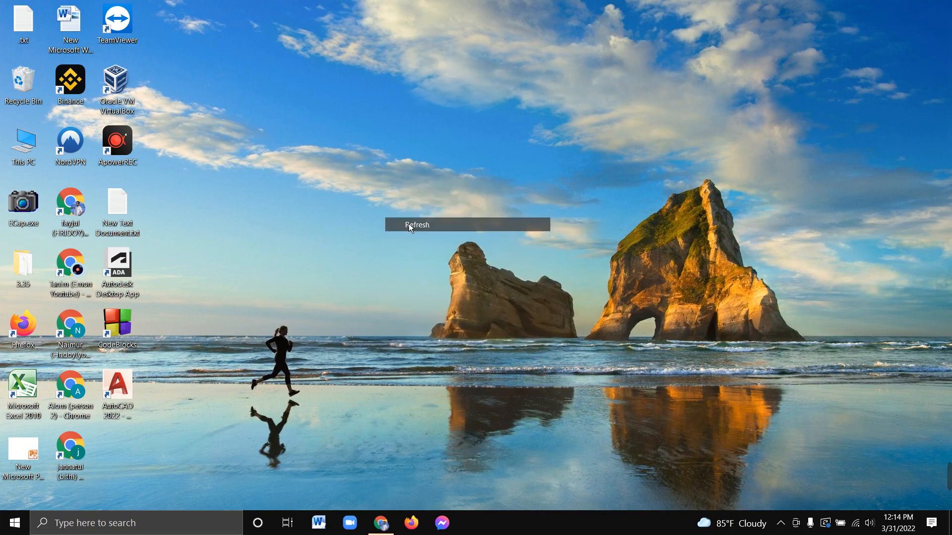
right_click(363, 148)
click(396, 185)
right_click(392, 158)
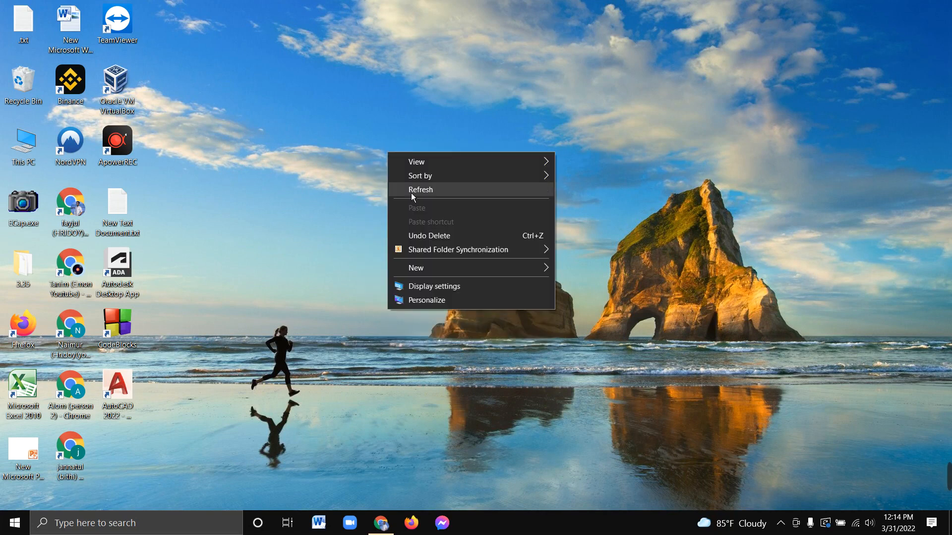
click(411, 192)
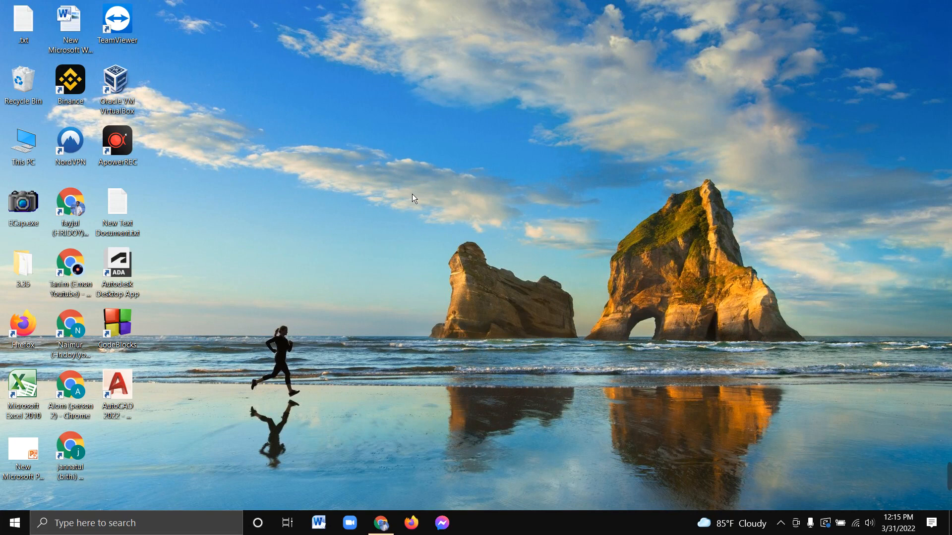
mouse_move(946, 477)
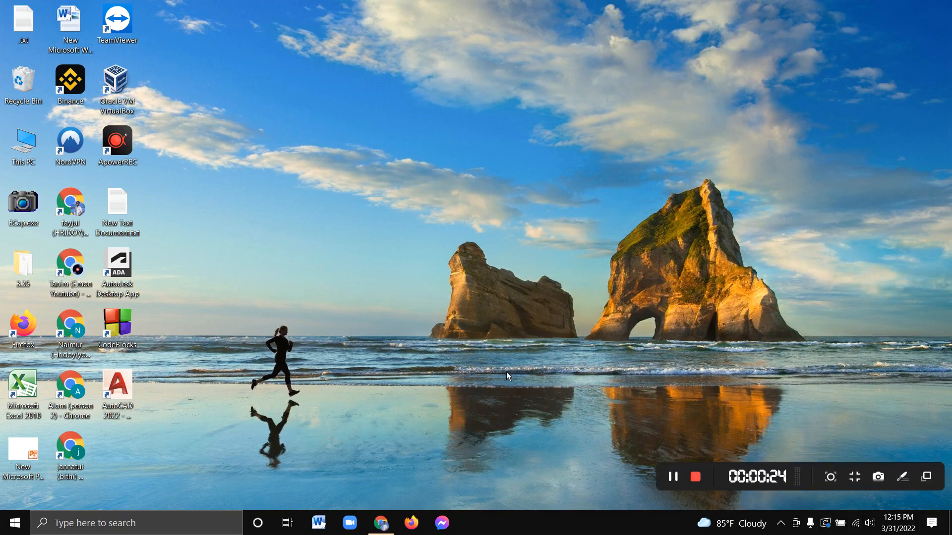
right_click(411, 181)
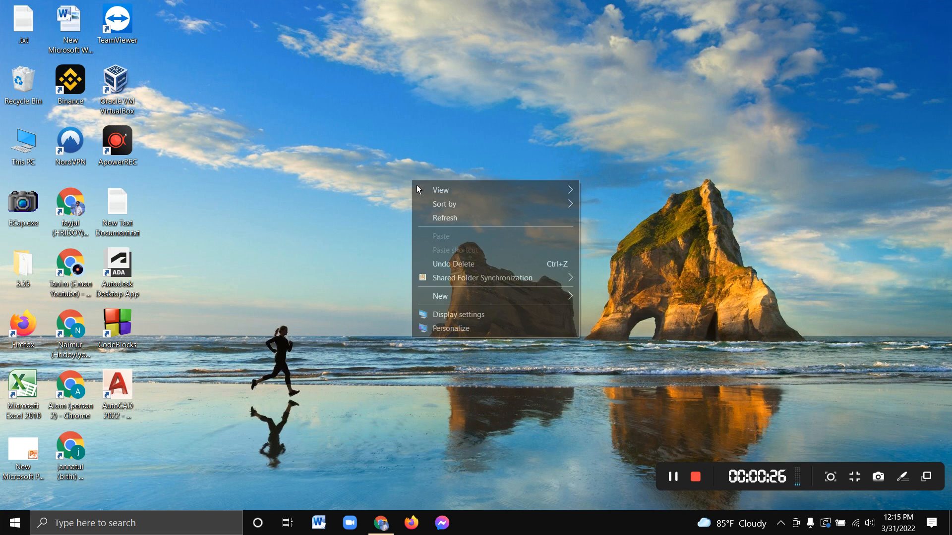
click(439, 223)
right_click(434, 211)
click(452, 260)
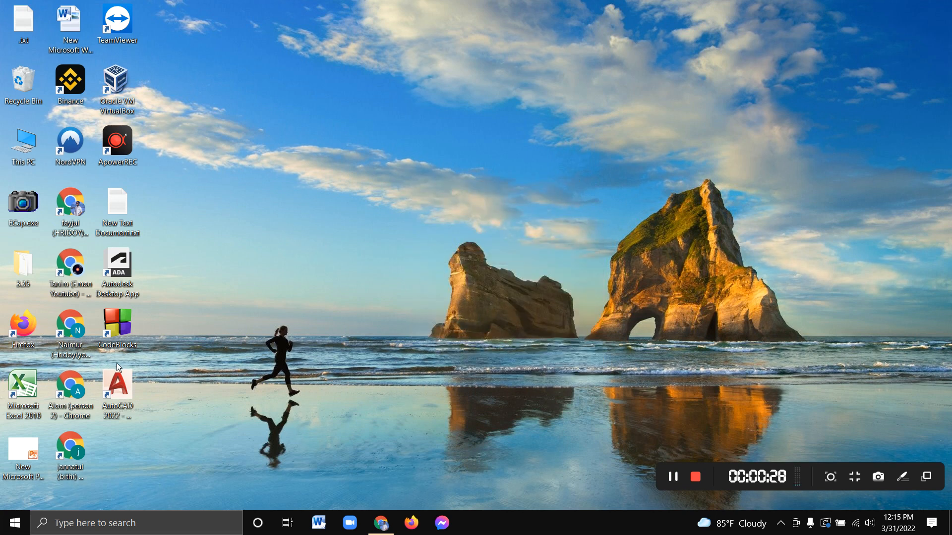
Step: Open Microsoft Excel 2010, dismiss the activation wizard and create a new blank workbook
double_click(28, 398)
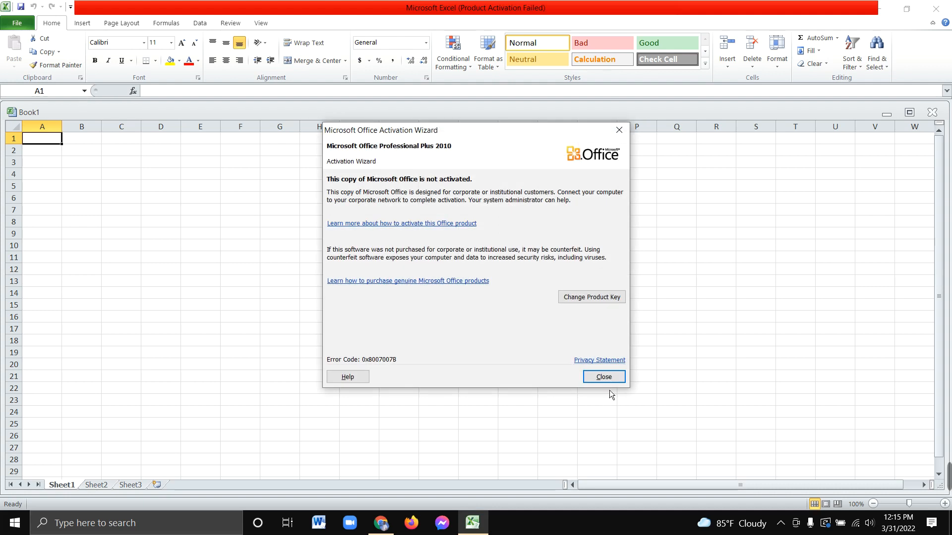
click(605, 378)
click(17, 23)
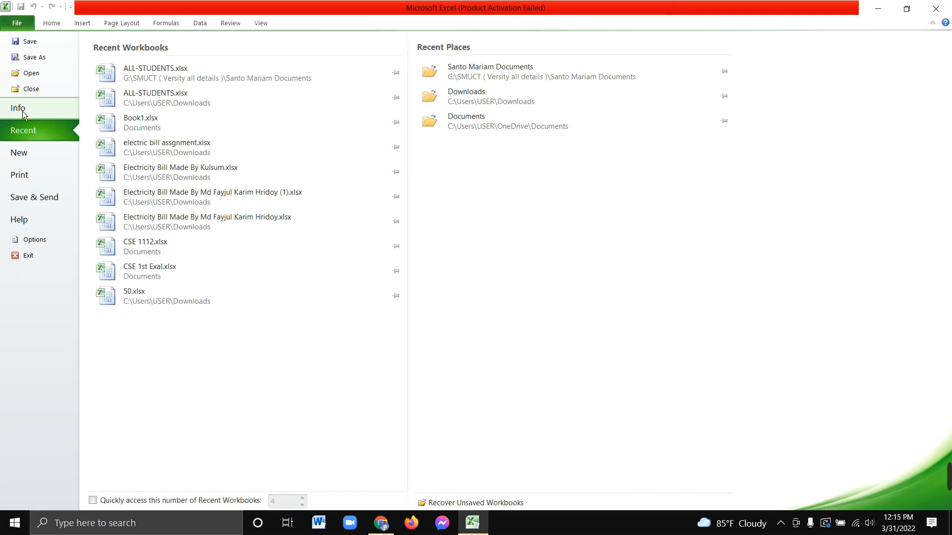
click(29, 159)
click(627, 310)
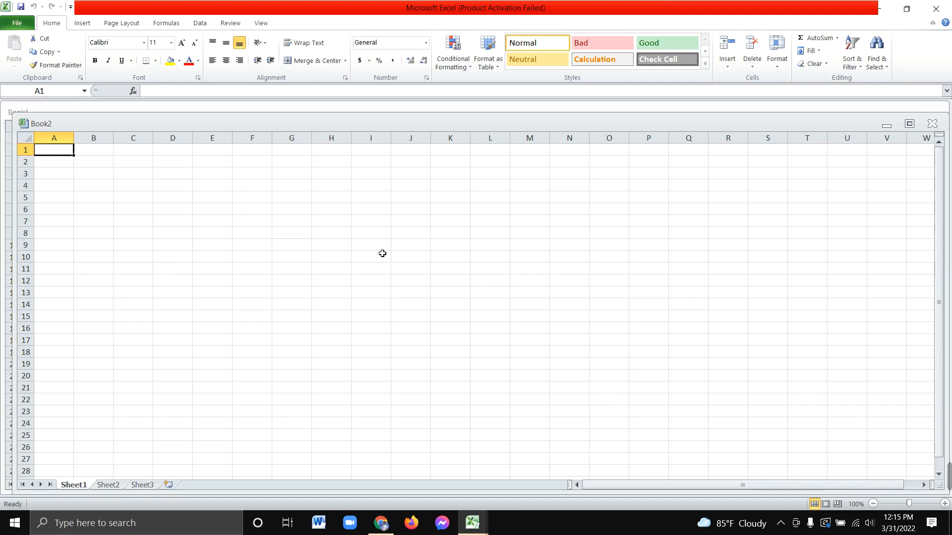
mouse_move(949, 476)
click(673, 480)
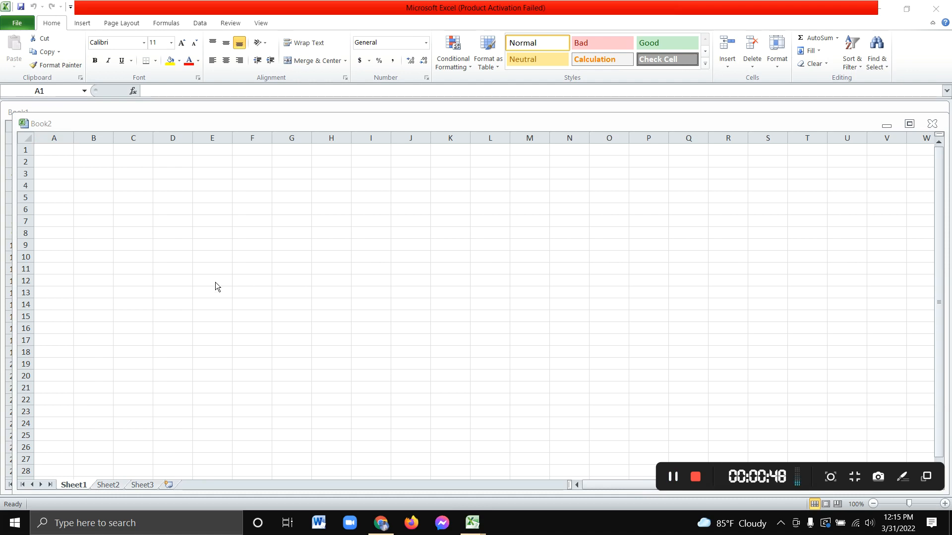
Step: Enter the column headers Name, Basic and Medical10% in cells A1 to C1
click(55, 151)
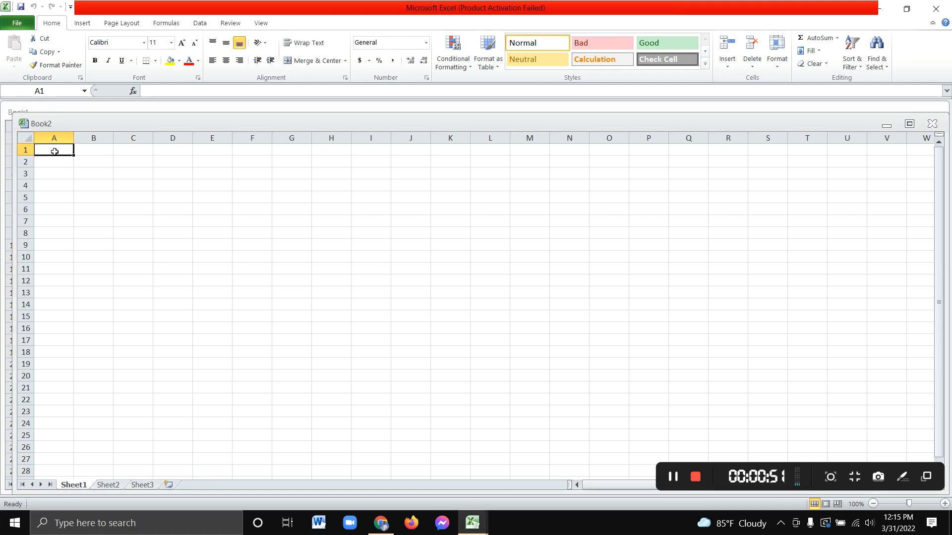
text(Name)
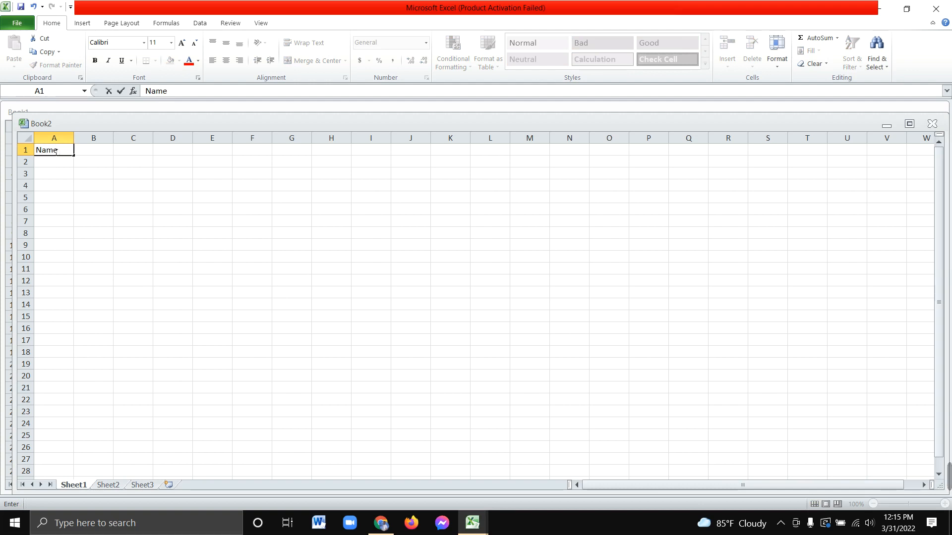
click(105, 155)
text(Basic)
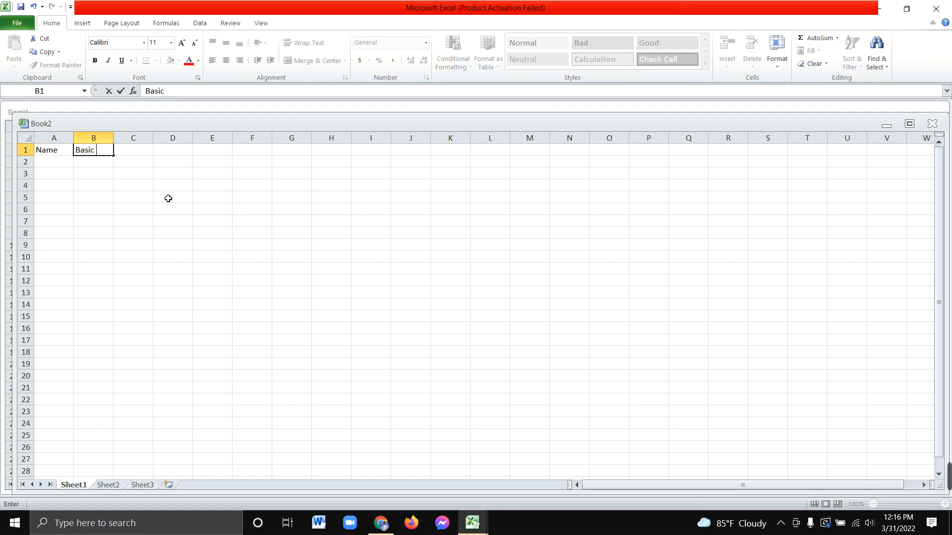
click(141, 155)
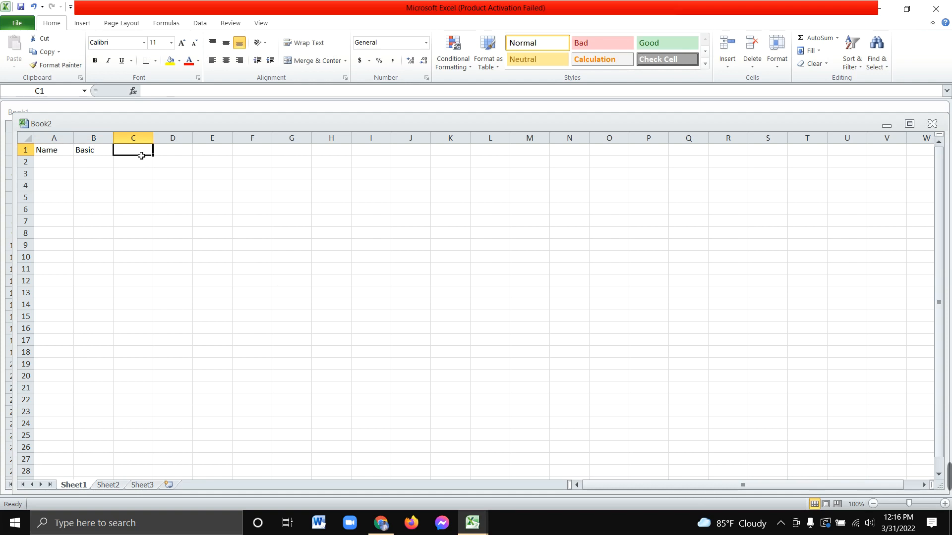
text(Medical)
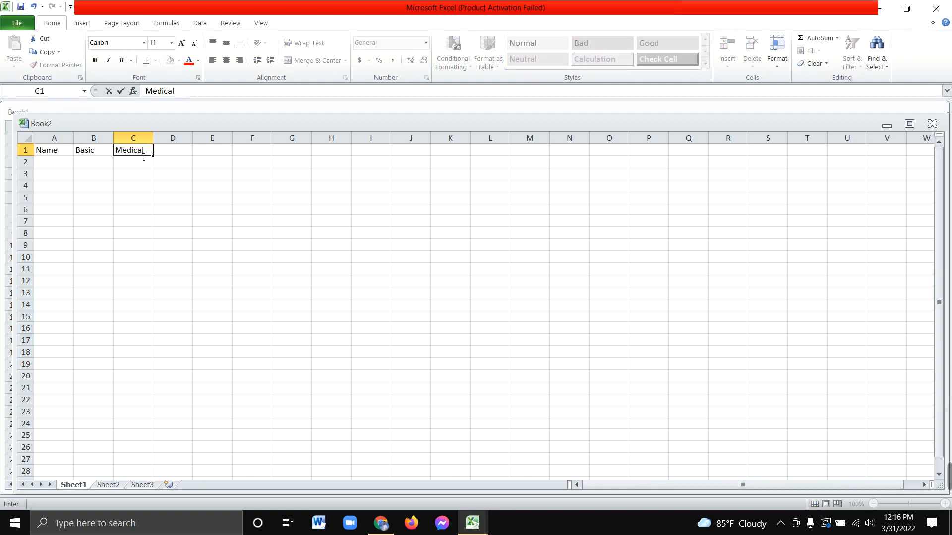
text(10%)
click(188, 221)
Step: Enter the header "Home %" in cell D1
click(177, 155)
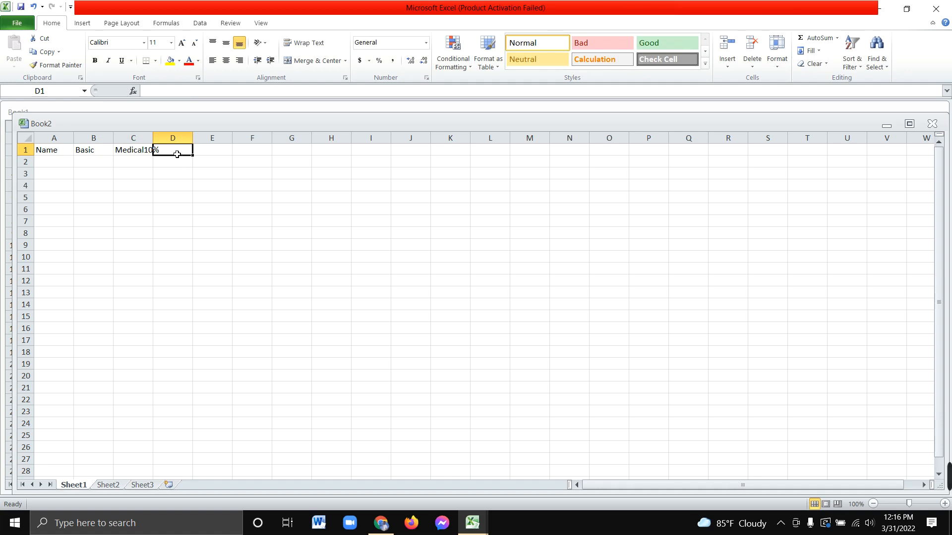
text(Home)
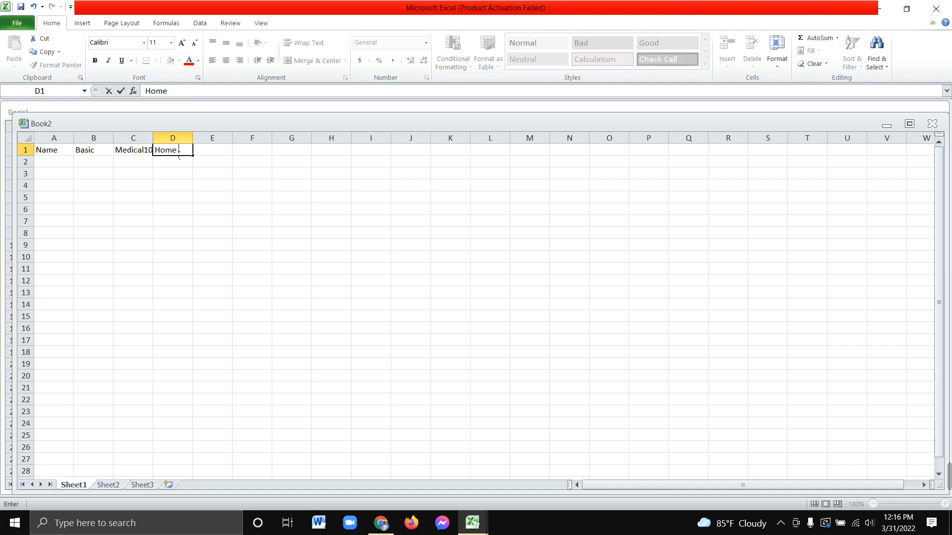
text( %)
key(Escape)
key(Left)
text(5)
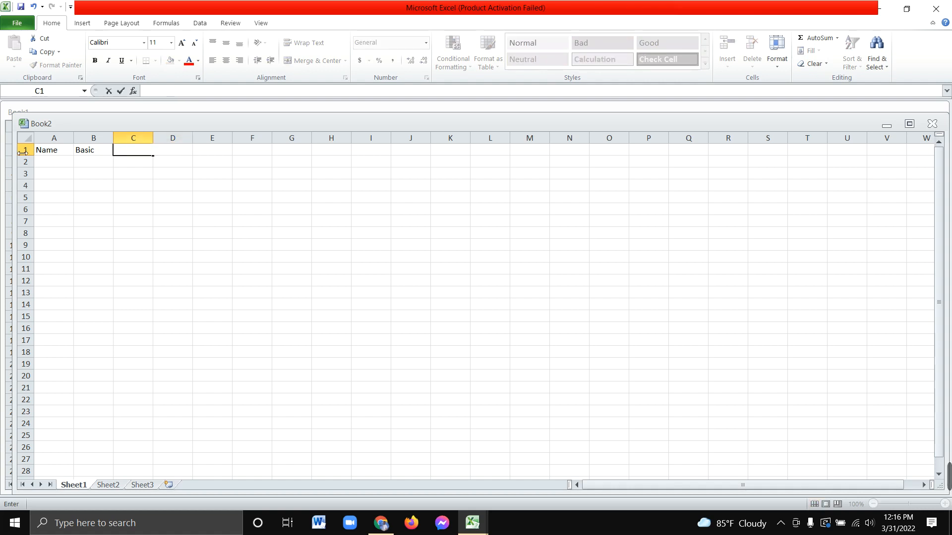
click(33, 6)
click(143, 188)
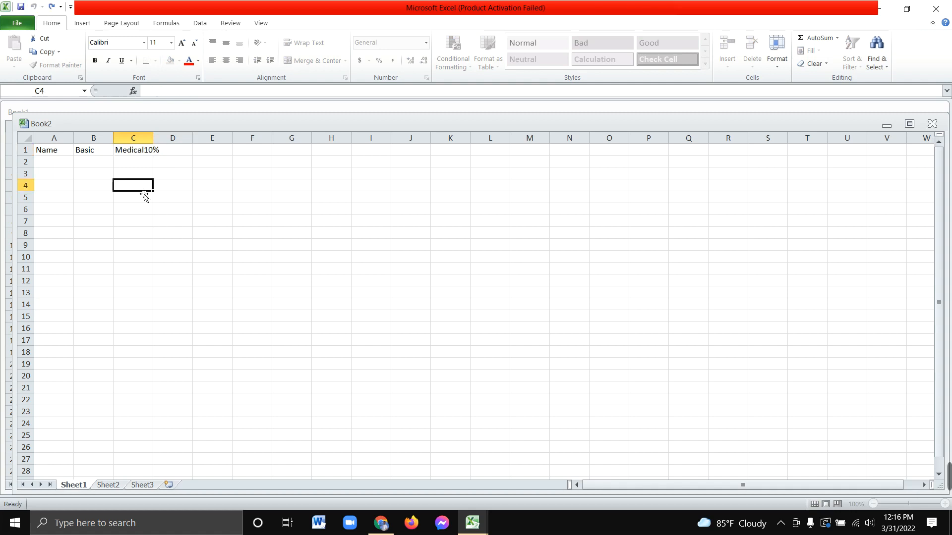
Step: Edit the header in cell D1 so that it reads "Home 5%"
click(172, 152)
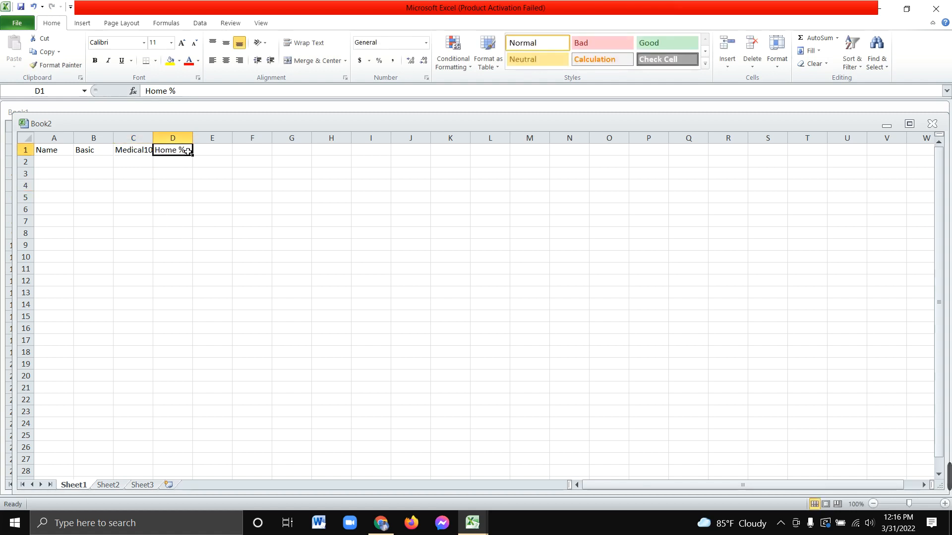
double_click(187, 151)
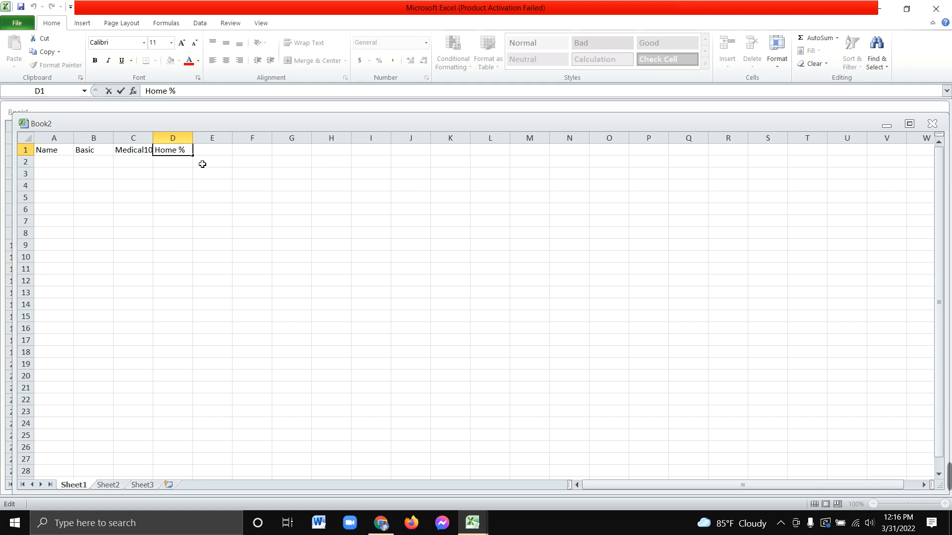
text(56)
key(BackSpace)
click(218, 196)
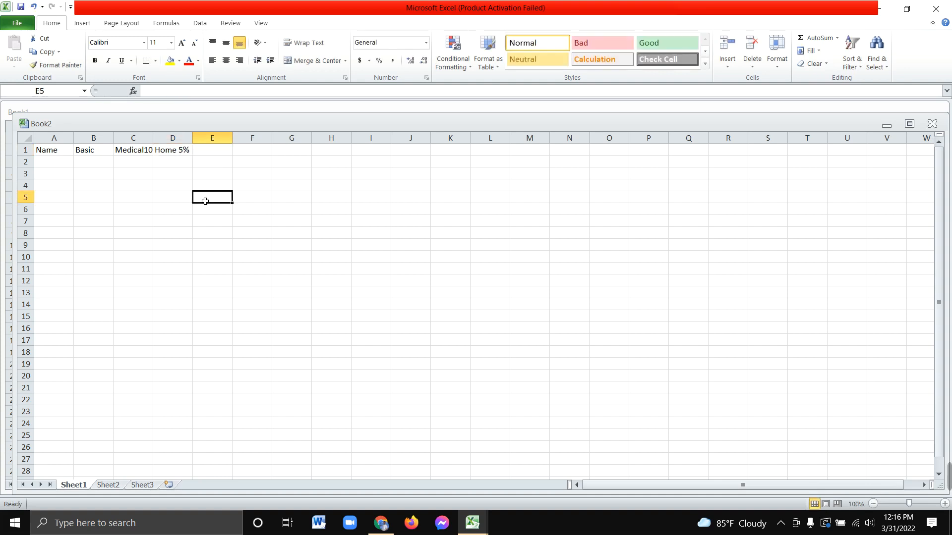
Step: Enter the column header Total in cell E1
click(217, 155)
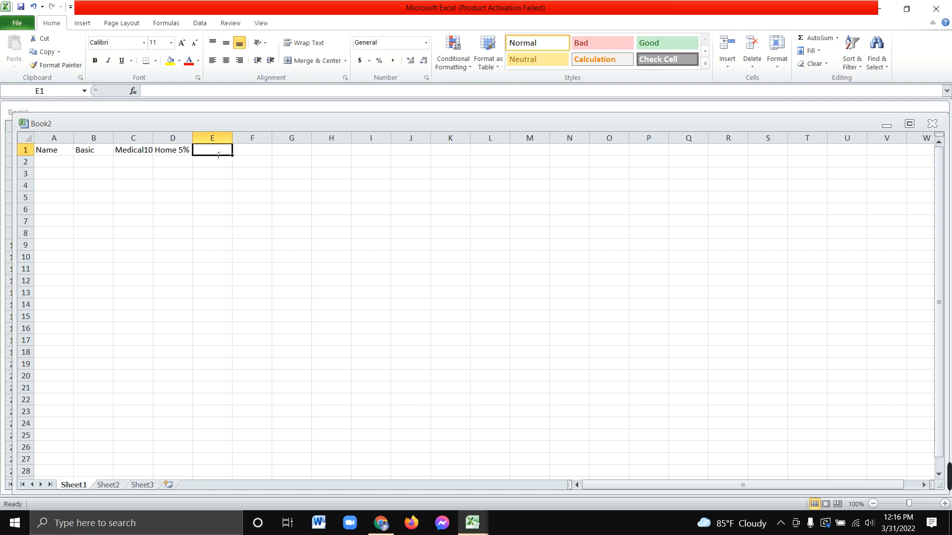
text(Total)
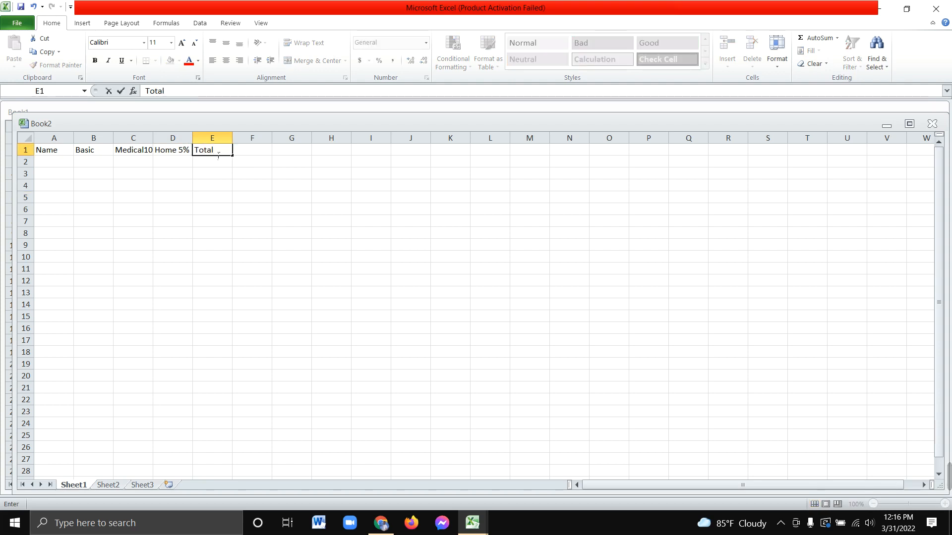
click(216, 155)
click(205, 210)
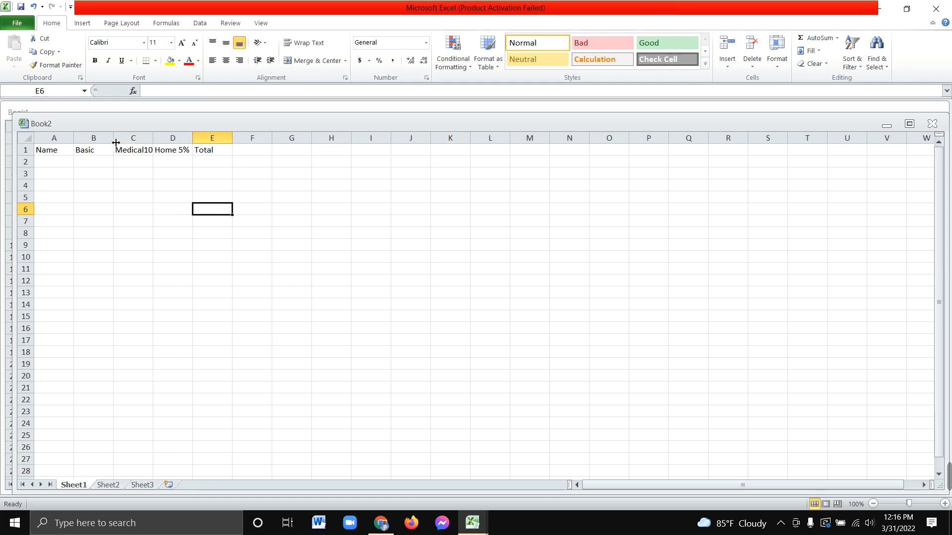
Step: Apply all borders to the range A1:E10 and set its font size to 20
drag(47, 151, 223, 260)
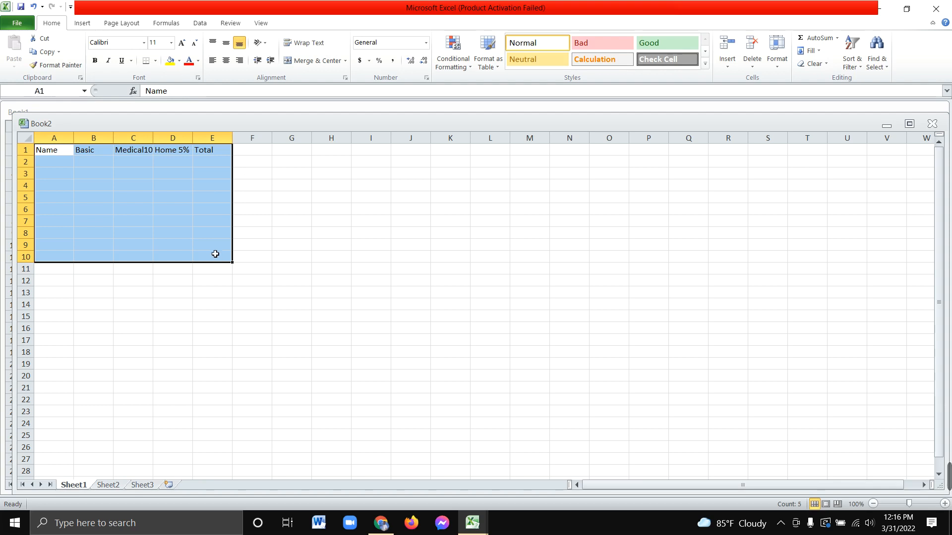
click(155, 61)
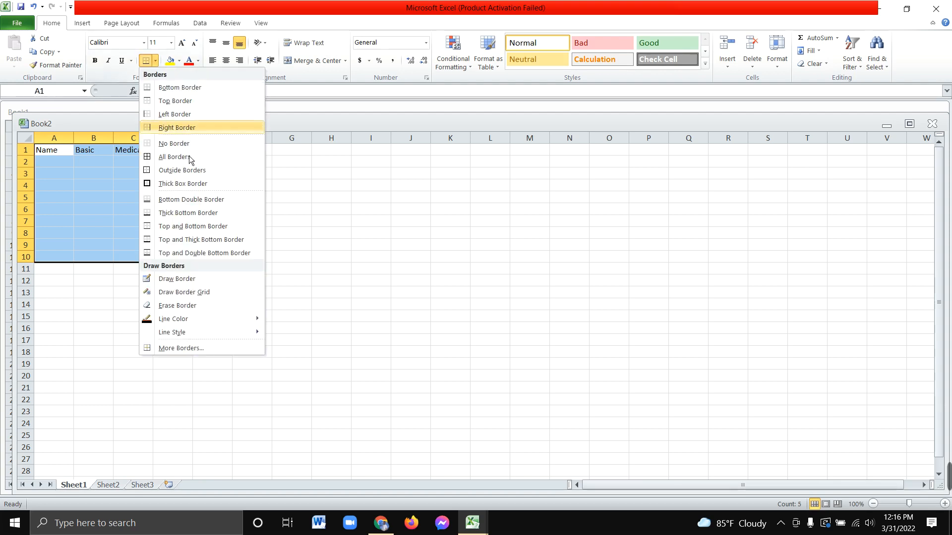
click(181, 156)
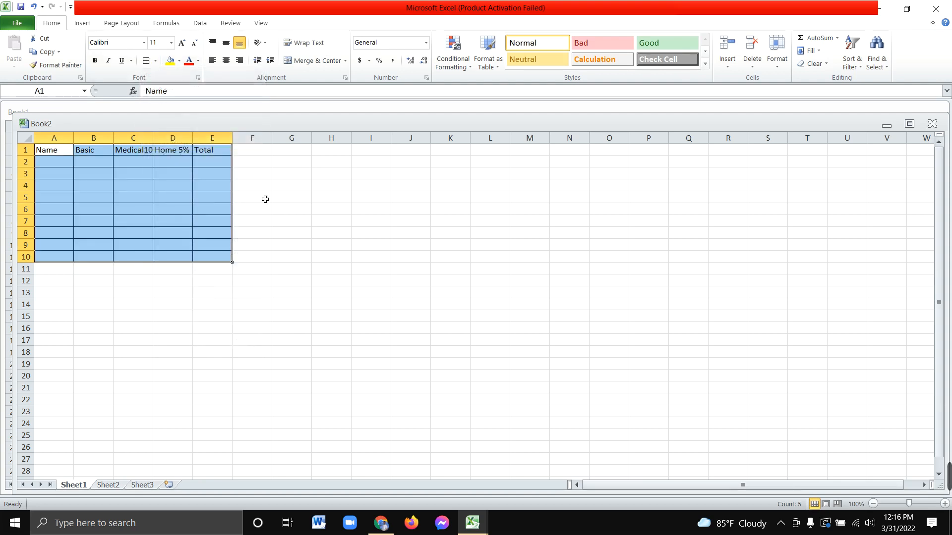
click(171, 43)
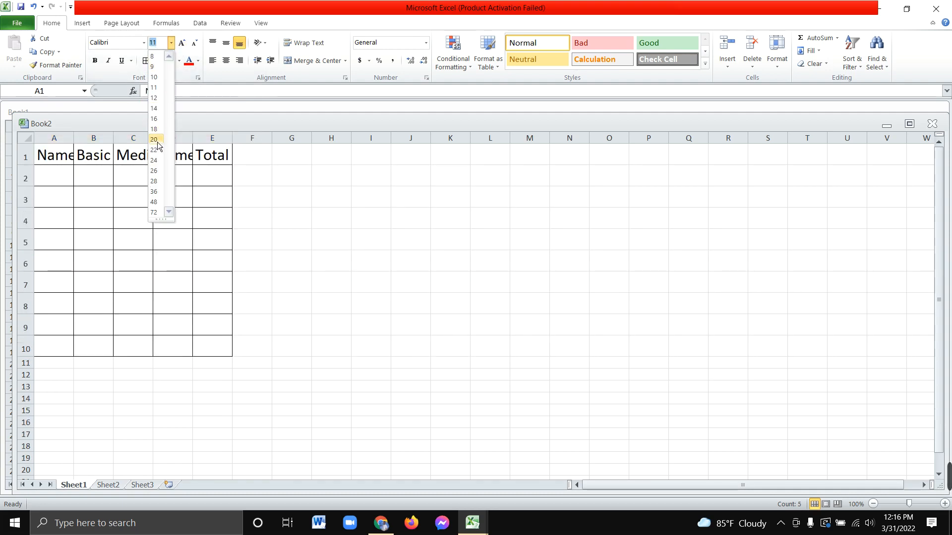
click(154, 139)
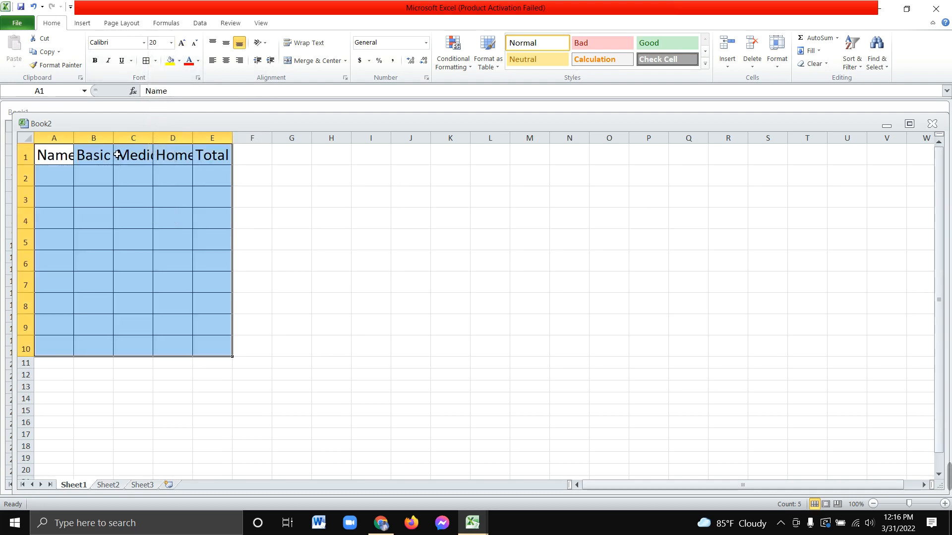
Step: Widen columns A to E so that every header fits inside its cell
drag(113, 138, 433, 143)
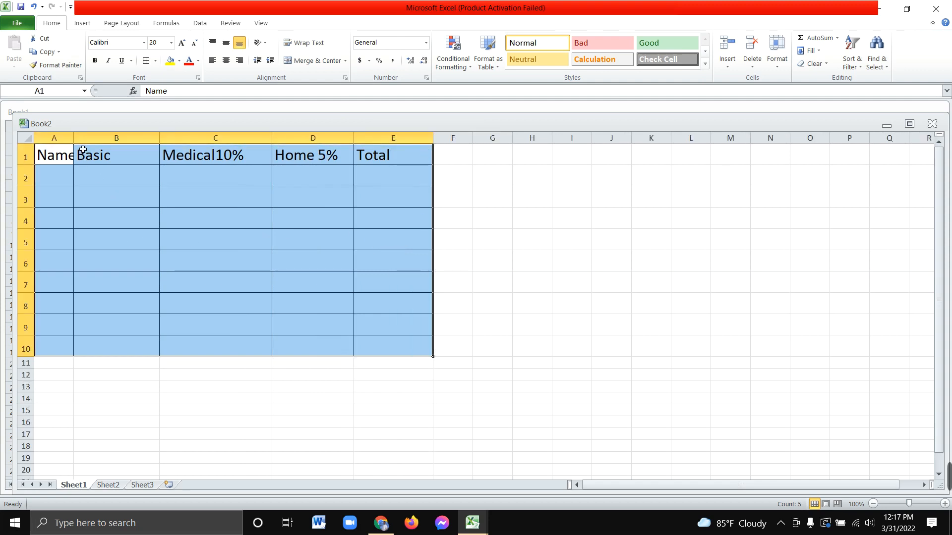
drag(77, 143, 109, 145)
click(153, 233)
click(144, 203)
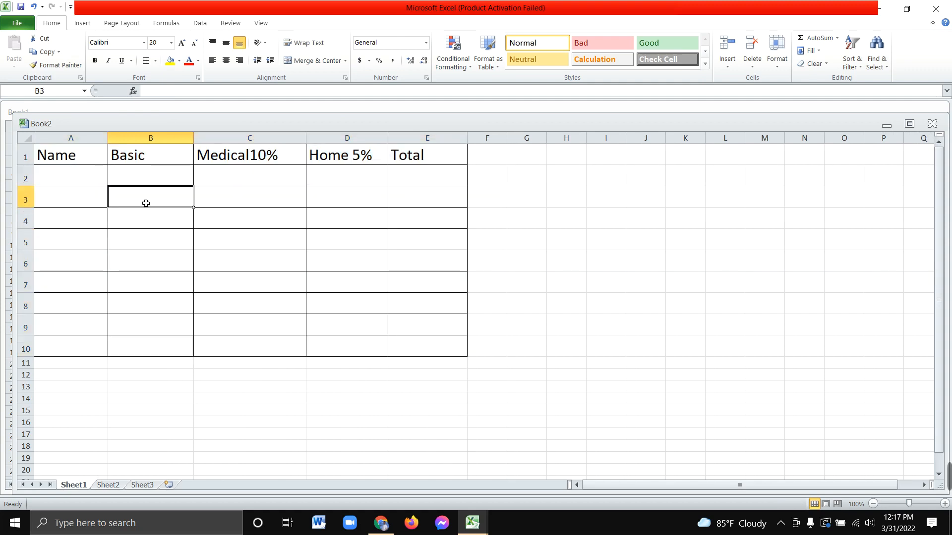
Step: Center row 1 horizontally and make the headers in A1:E1 bold
click(26, 157)
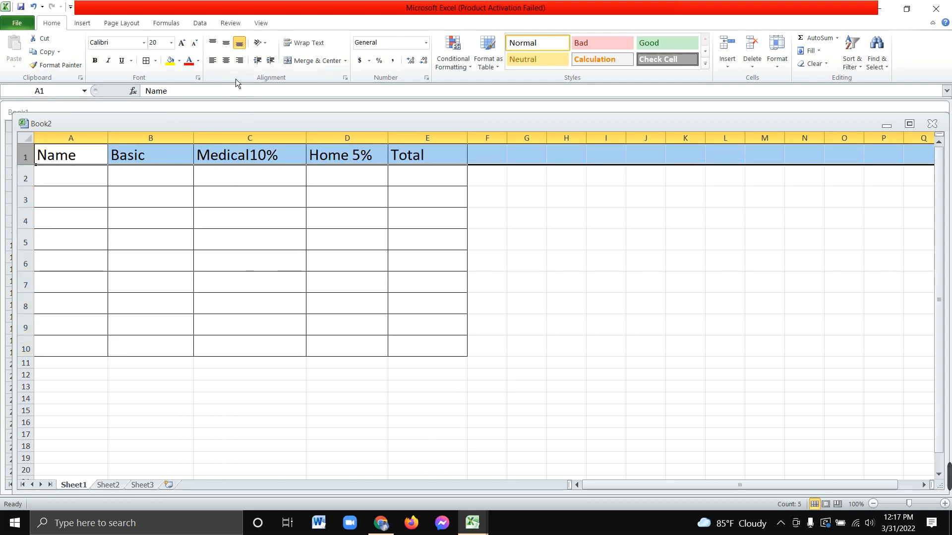
click(231, 64)
click(259, 219)
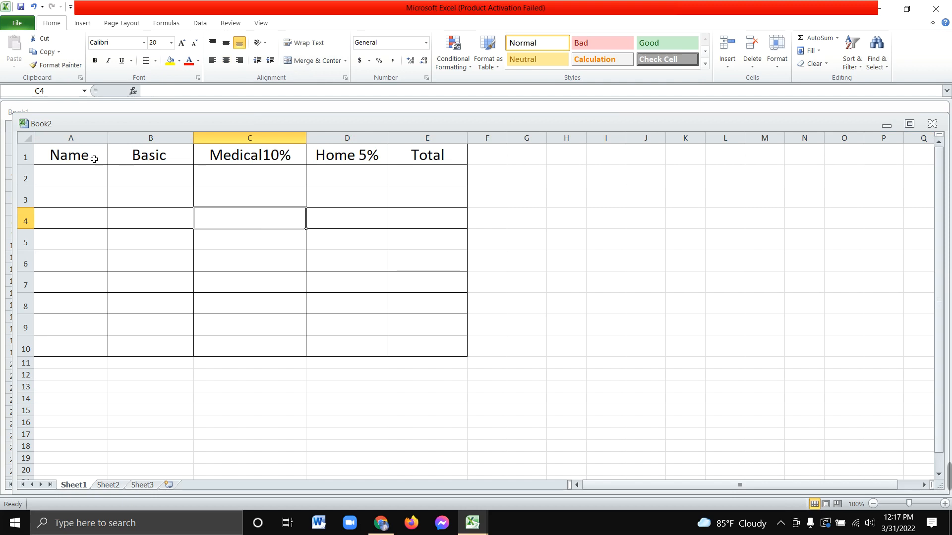
drag(53, 157, 406, 159)
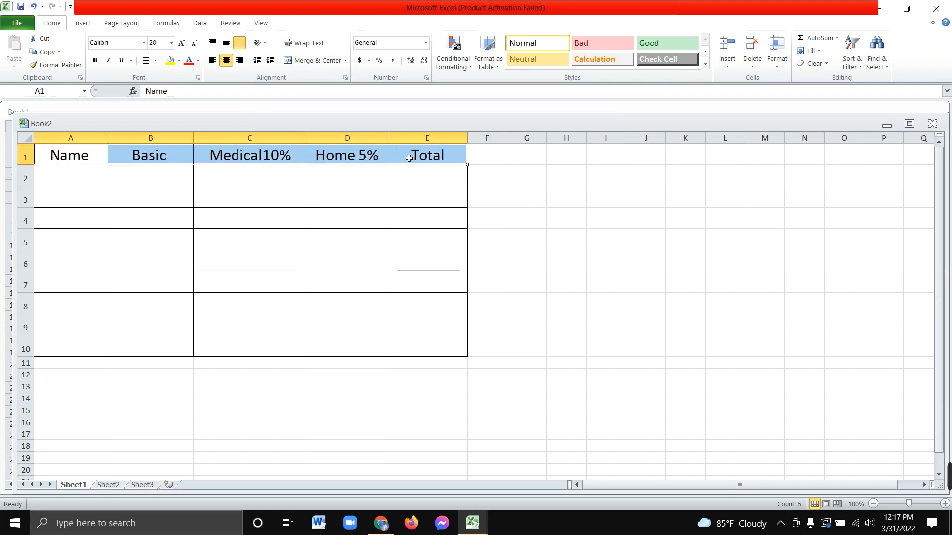
click(94, 60)
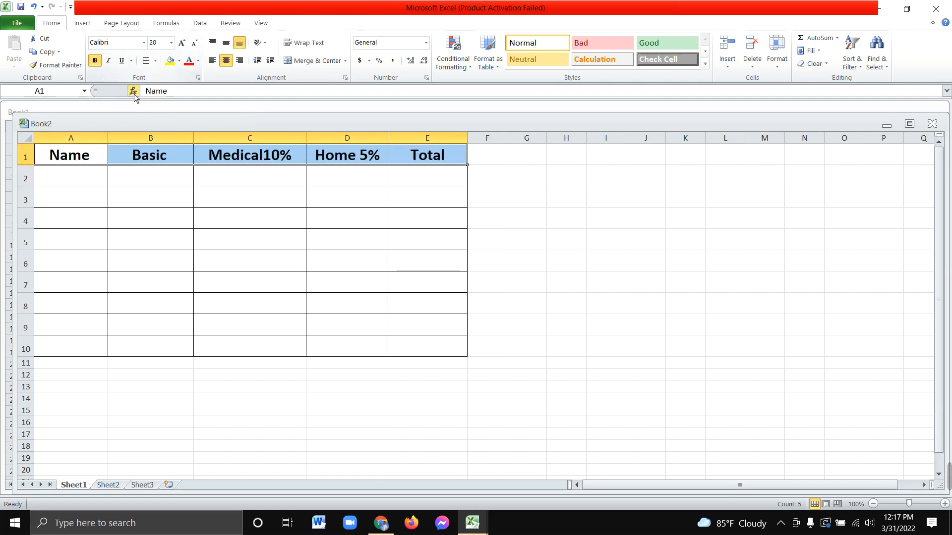
Step: Set the font color of the headers in A1:E1 to light blue, with Total in E1 changed back to black
click(197, 61)
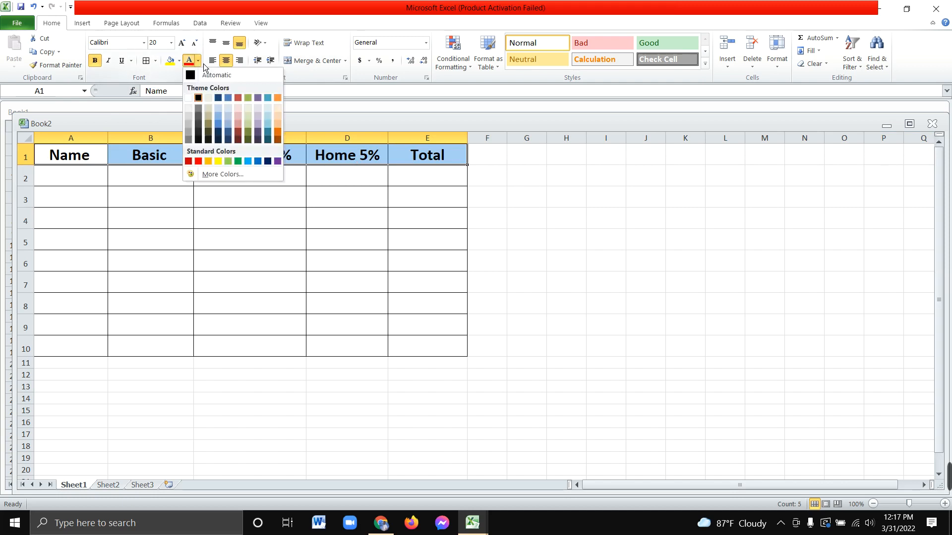
click(248, 161)
click(412, 156)
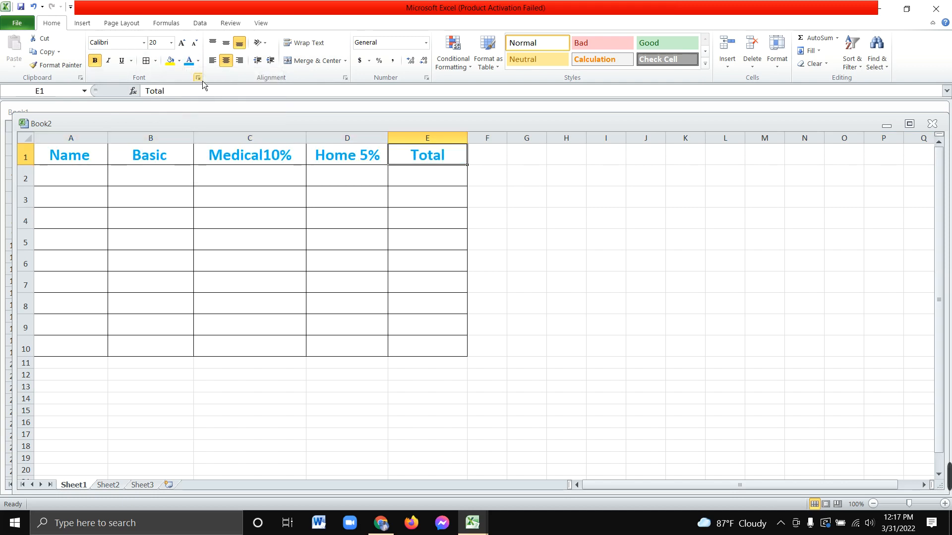
click(198, 60)
click(204, 95)
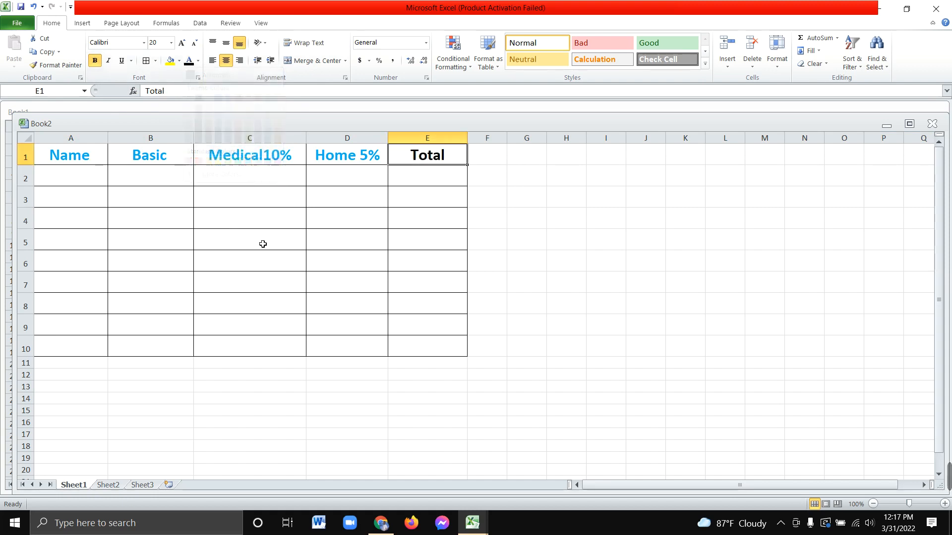
click(313, 244)
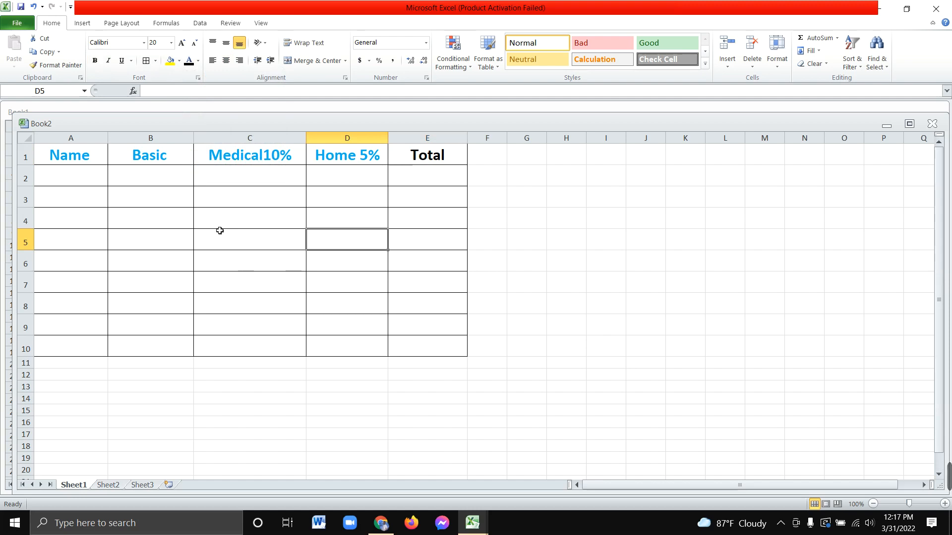
click(260, 283)
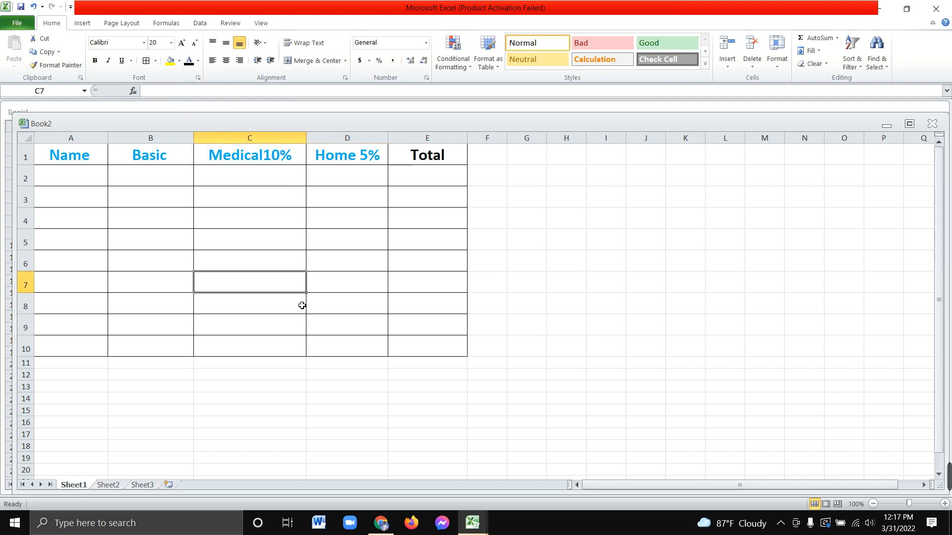
Step: Fill the Name column with the letters A through I, one per cell in A2:A10
click(72, 180)
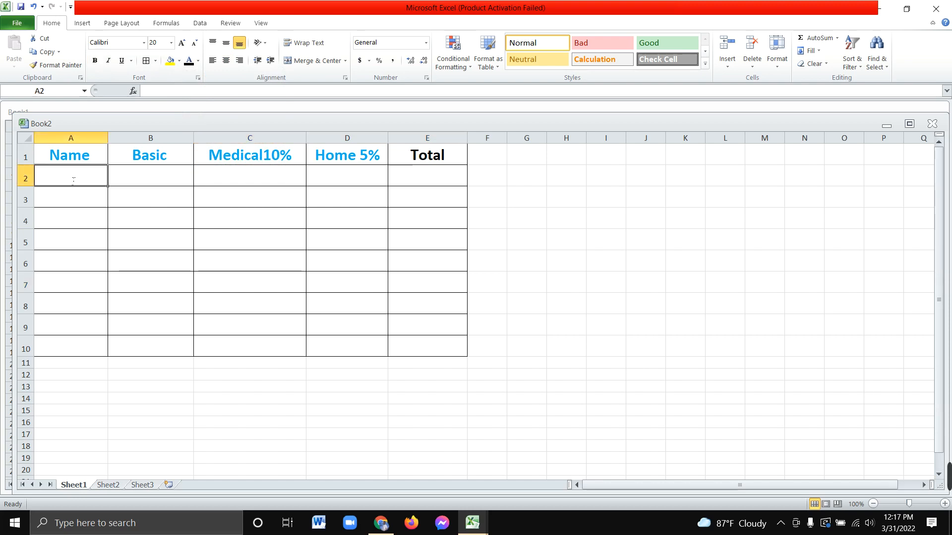
text(A)
key(Return)
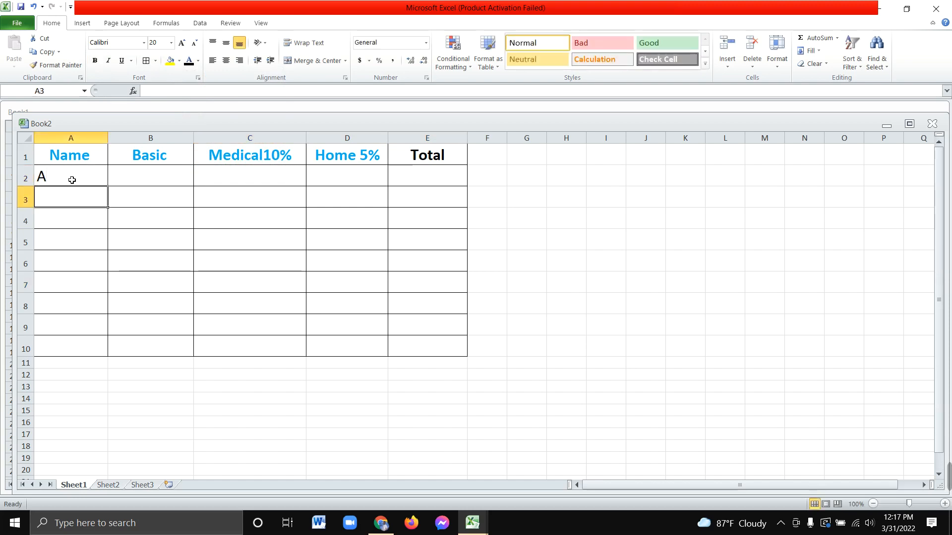
text(B)
key(Return)
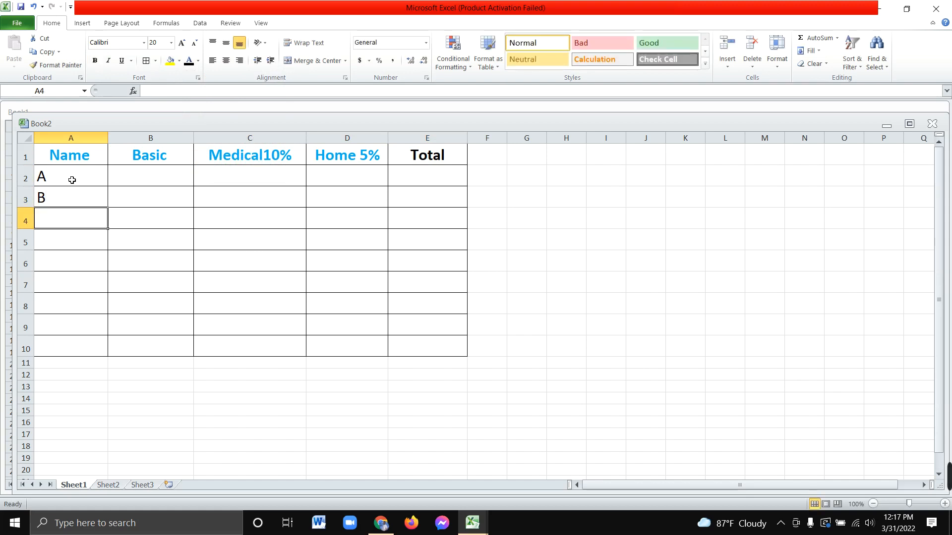
text(C)
key(Return)
text(D)
key(Return)
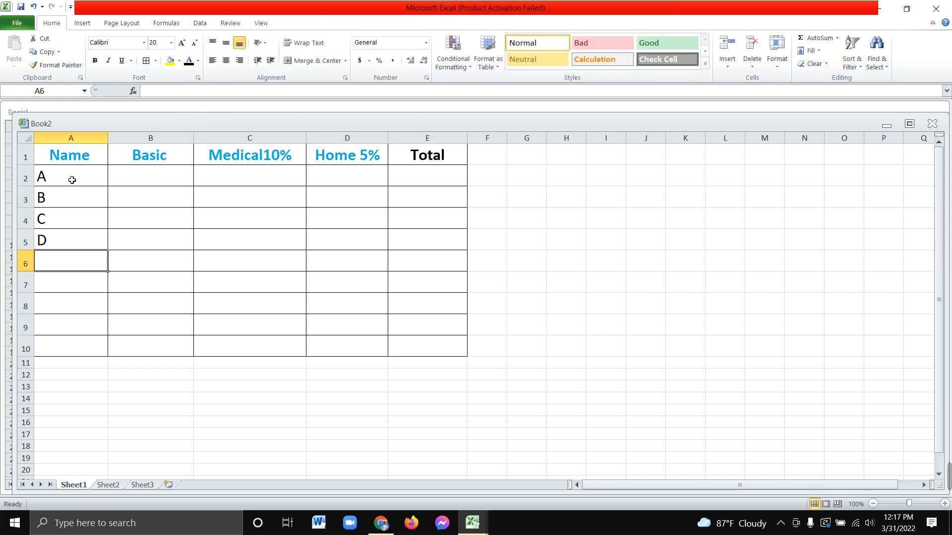
text(E)
key(Return)
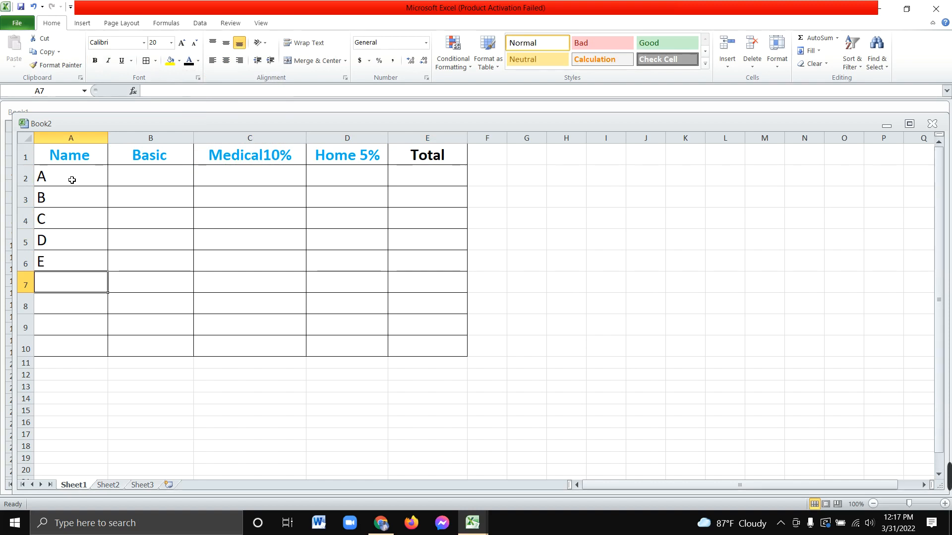
text(F)
key(Return)
text(G)
key(Return)
text(H)
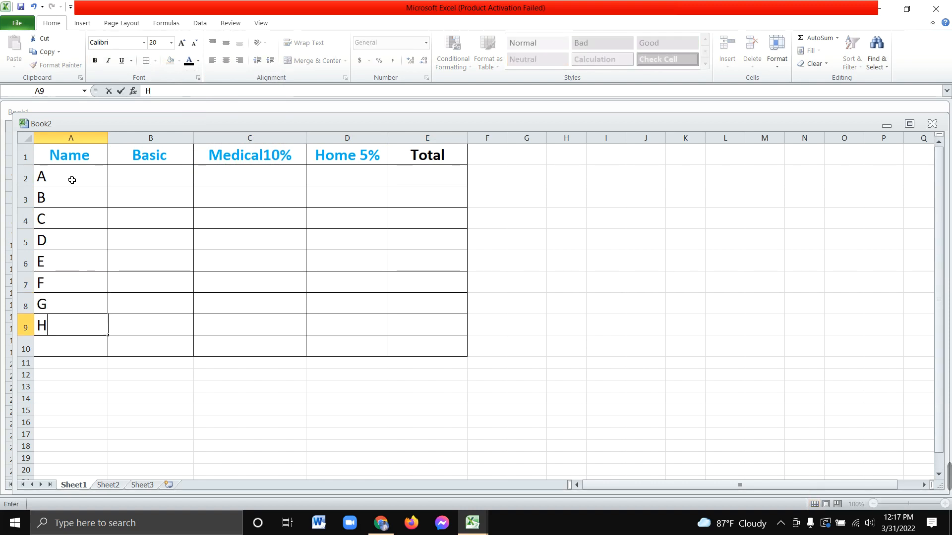
key(Return)
text(I)
key(Return)
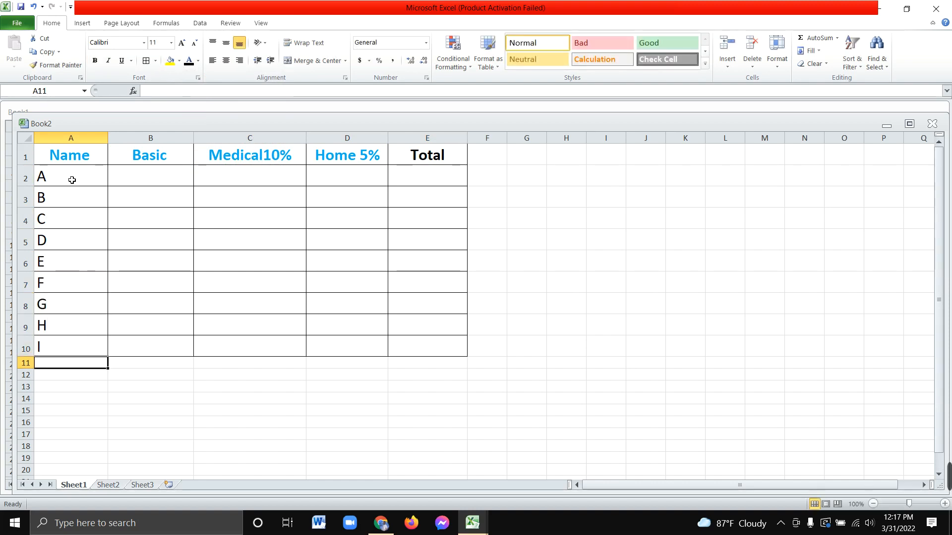
Step: Enter the Basic salaries 25000, 15000, 20000 and 18000 in cells B2:B5
click(144, 188)
text(1)
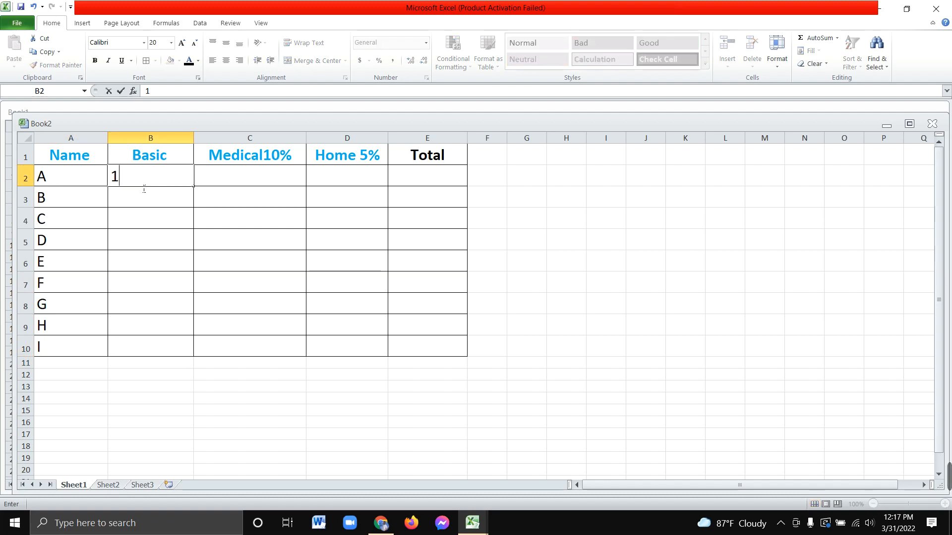
key(BackSpace)
text(25000)
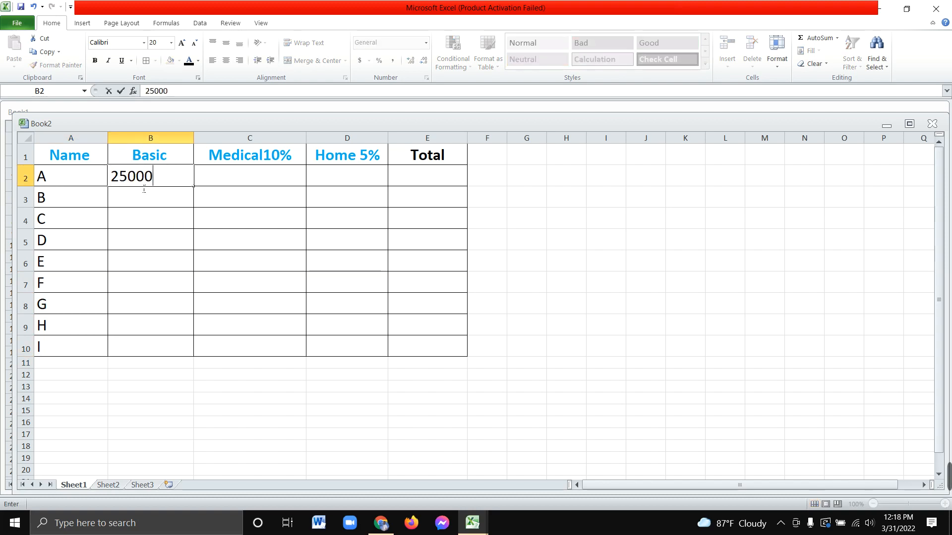
click(154, 206)
text(1)
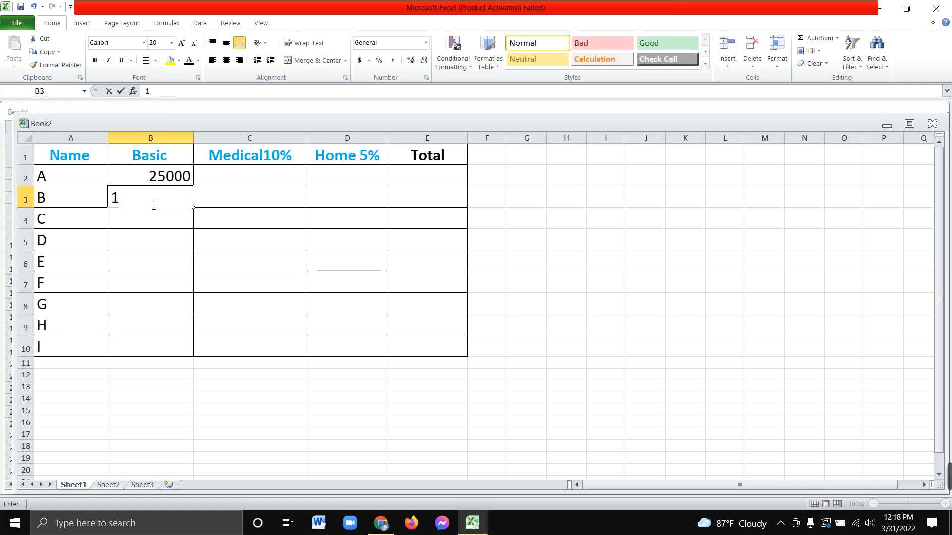
text(5000)
click(148, 224)
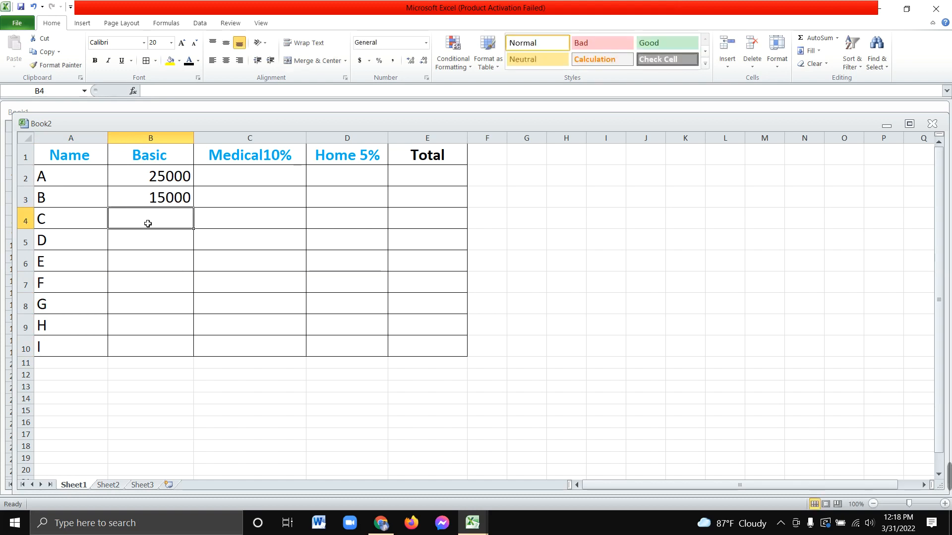
text(2000)
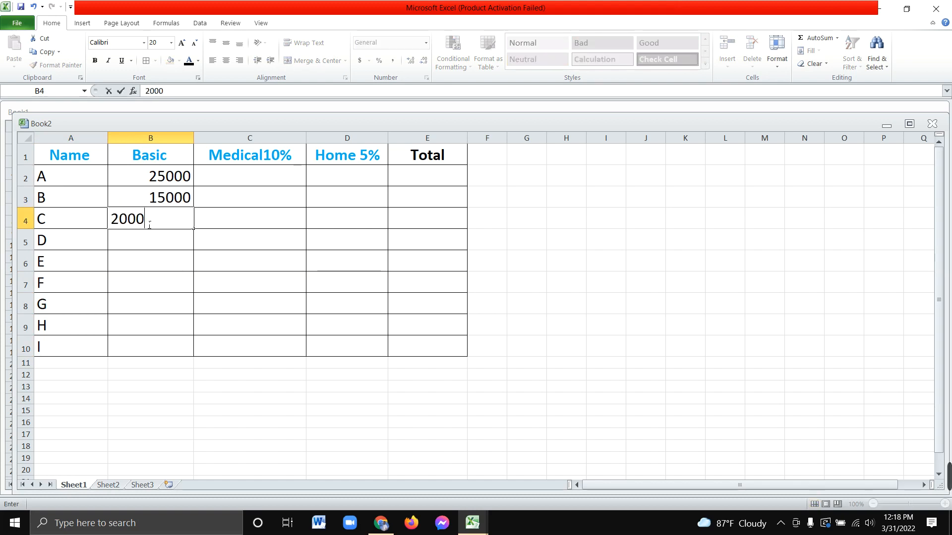
text(0)
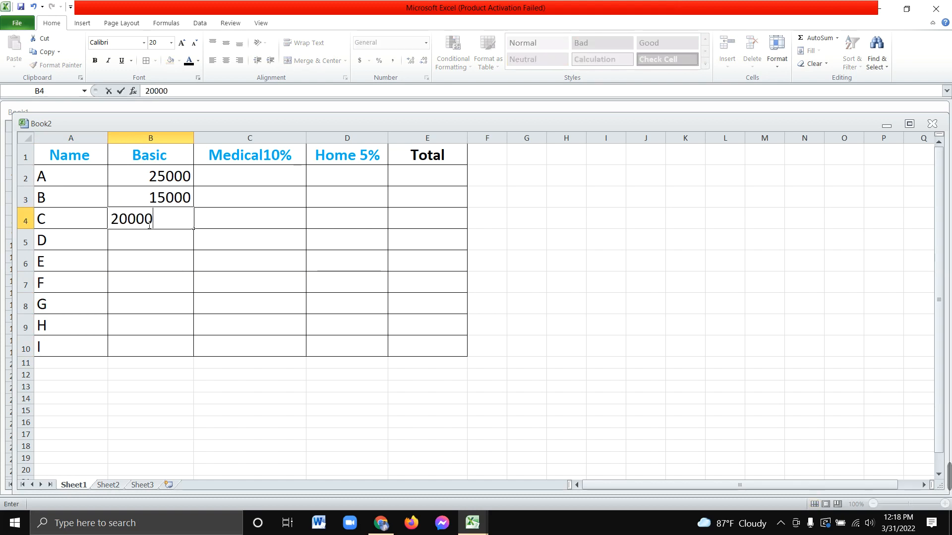
click(174, 242)
text(18000)
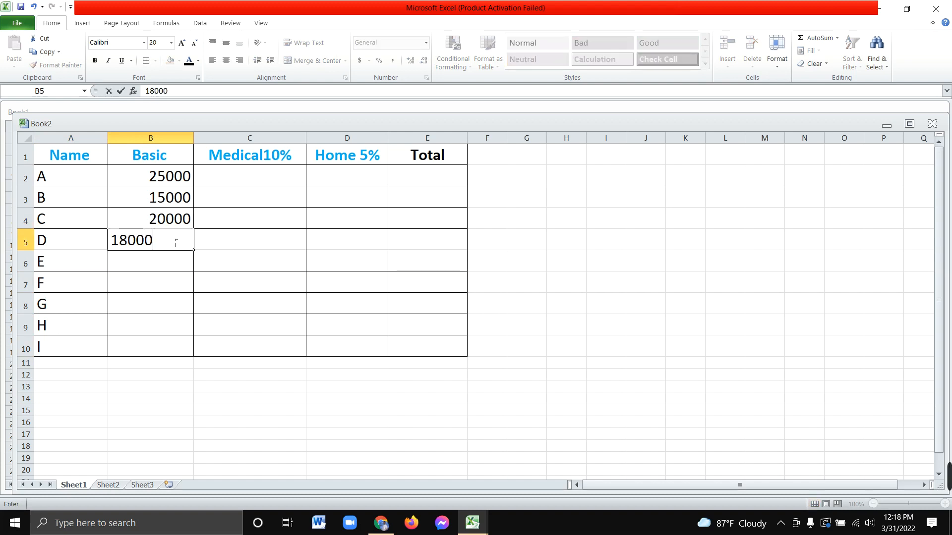
Step: Enter the Basic salaries 70000, 8000, 1900, 15000 and 16480 in cells B6:B10
click(167, 269)
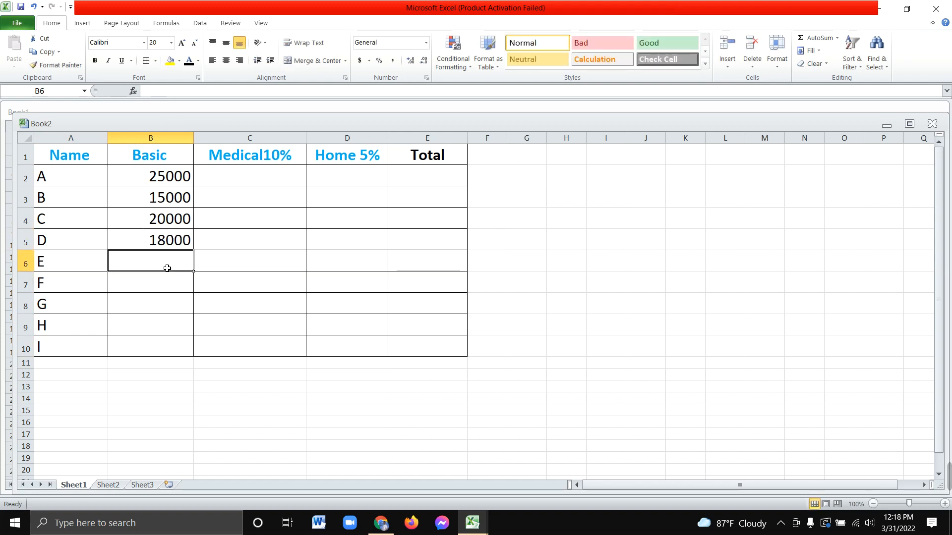
text(70000)
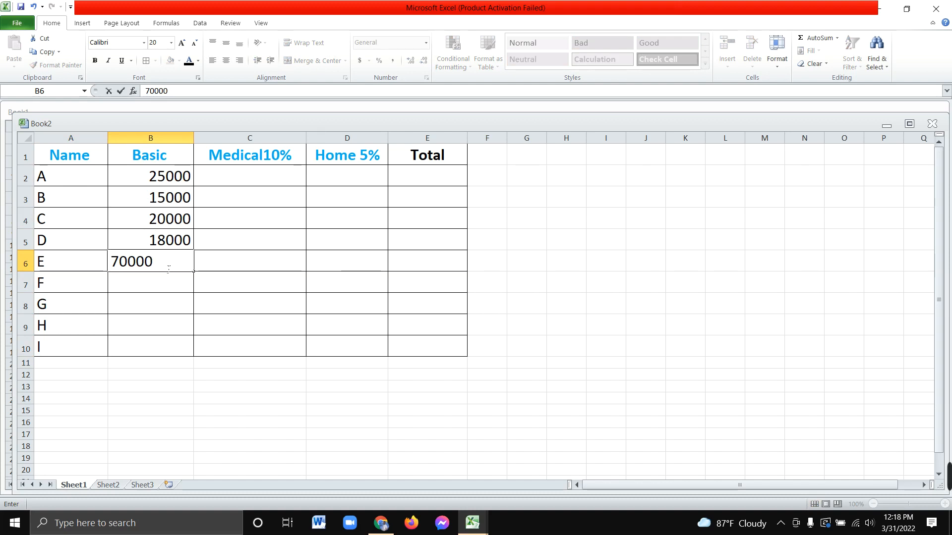
click(167, 288)
text(8000)
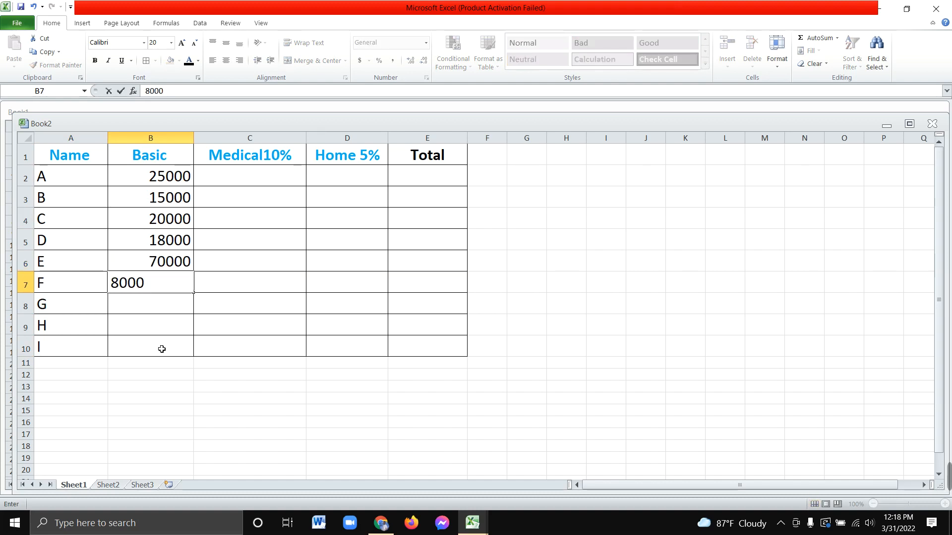
click(163, 299)
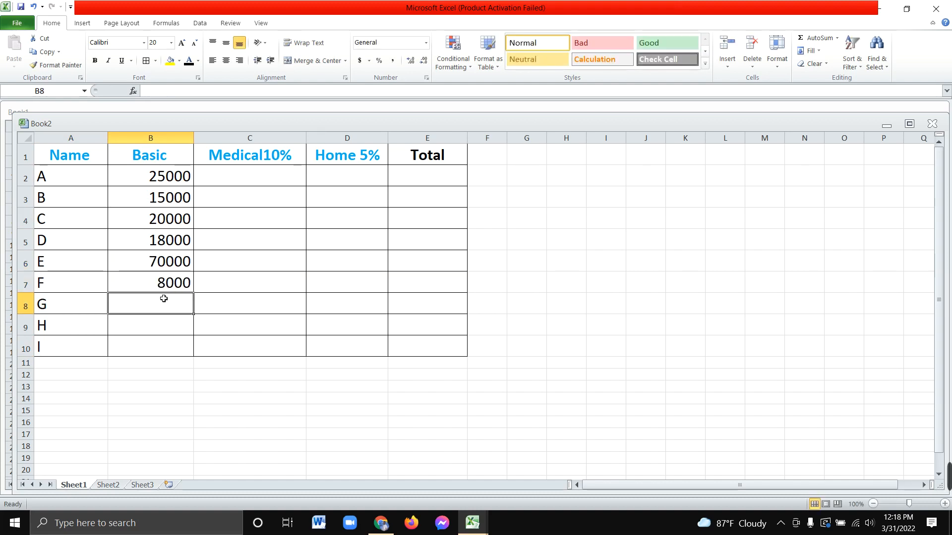
text(1900)
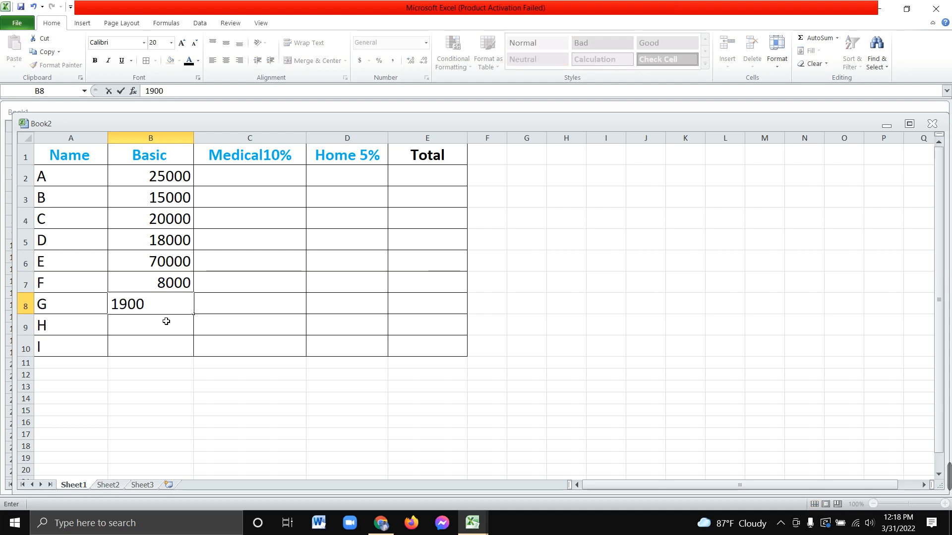
click(164, 332)
text(15000)
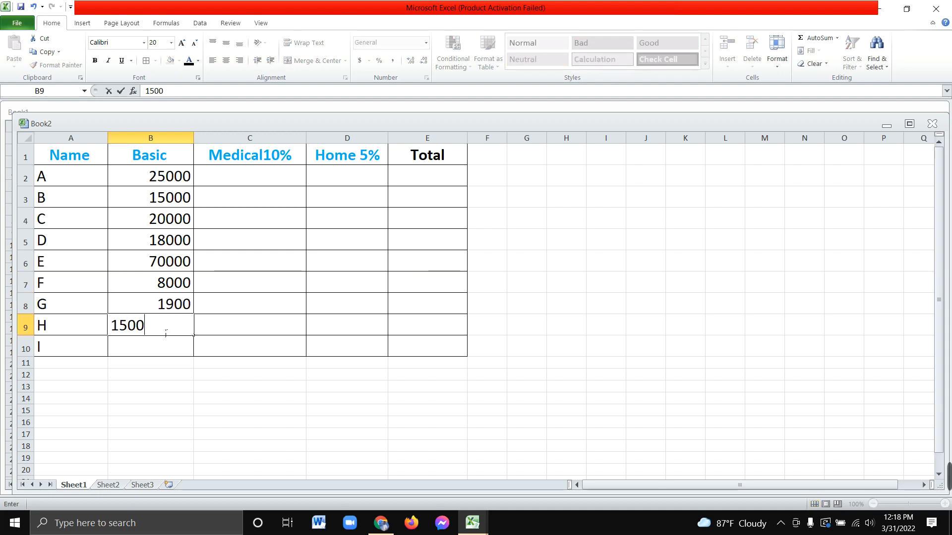
click(164, 348)
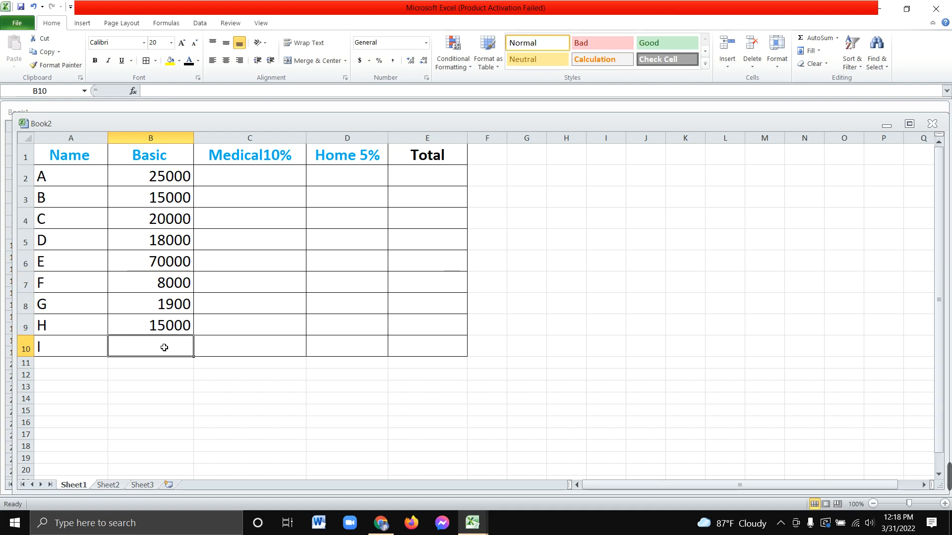
text(164800)
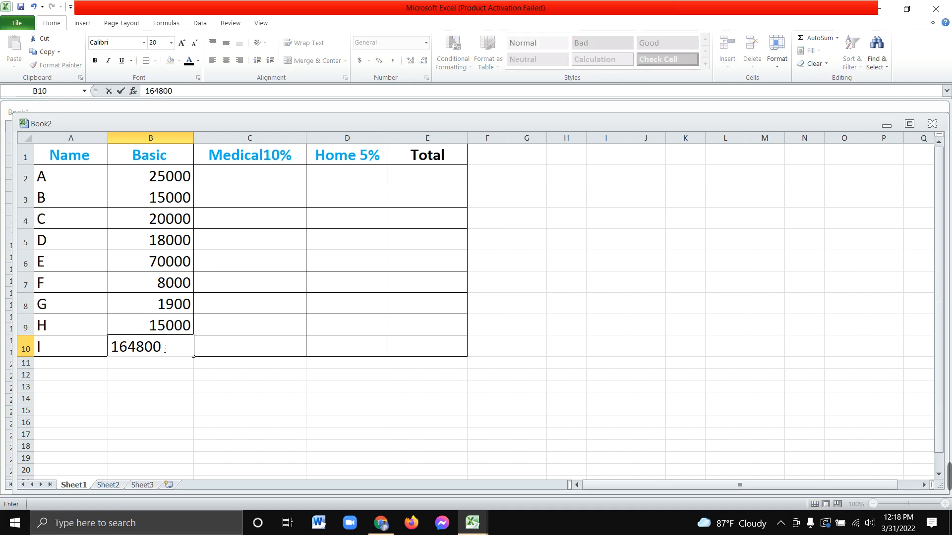
key(BackSpace)
key(Return)
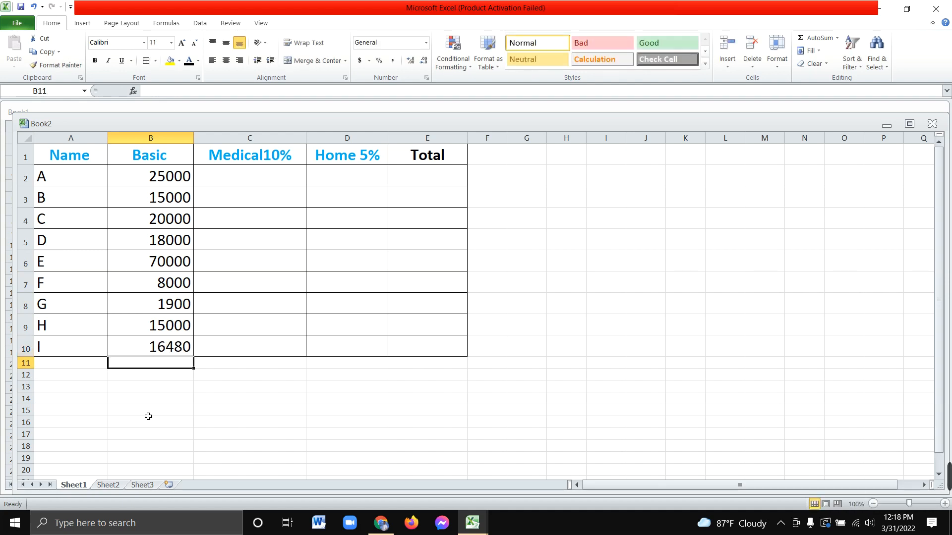
click(199, 411)
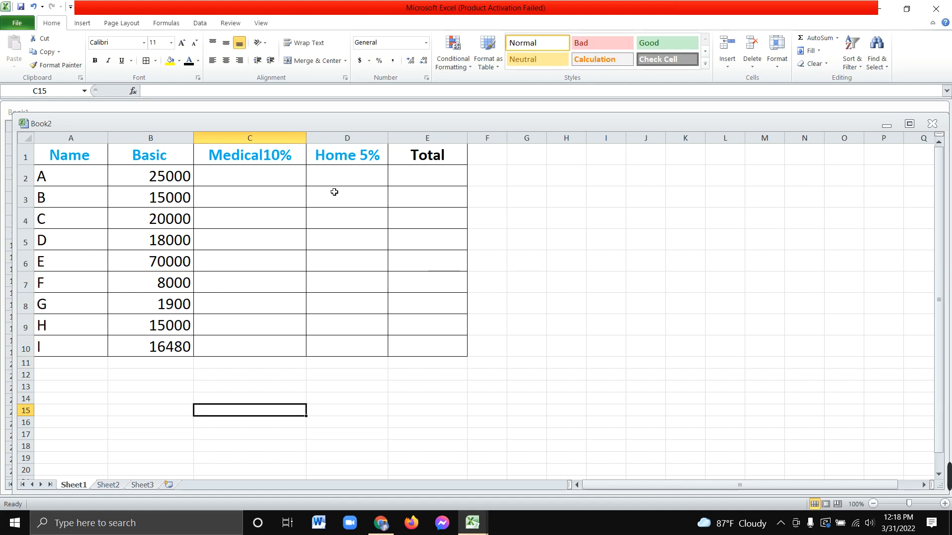
drag(251, 183, 266, 347)
click(354, 270)
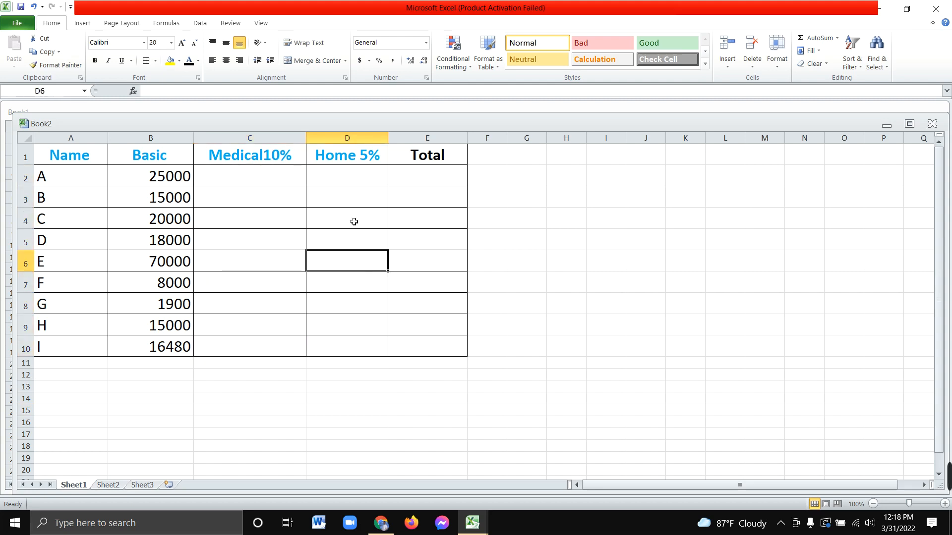
drag(351, 181, 344, 348)
click(347, 243)
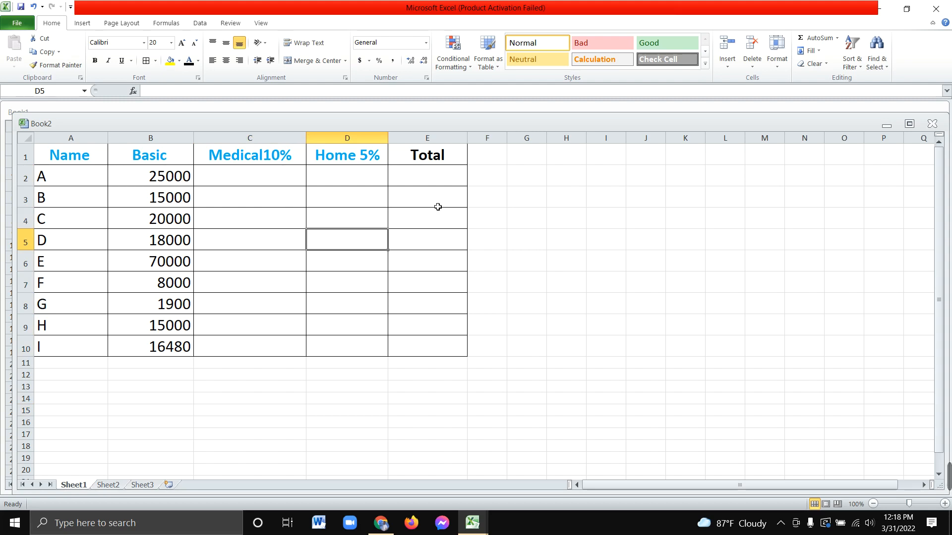
drag(440, 181, 452, 350)
click(337, 284)
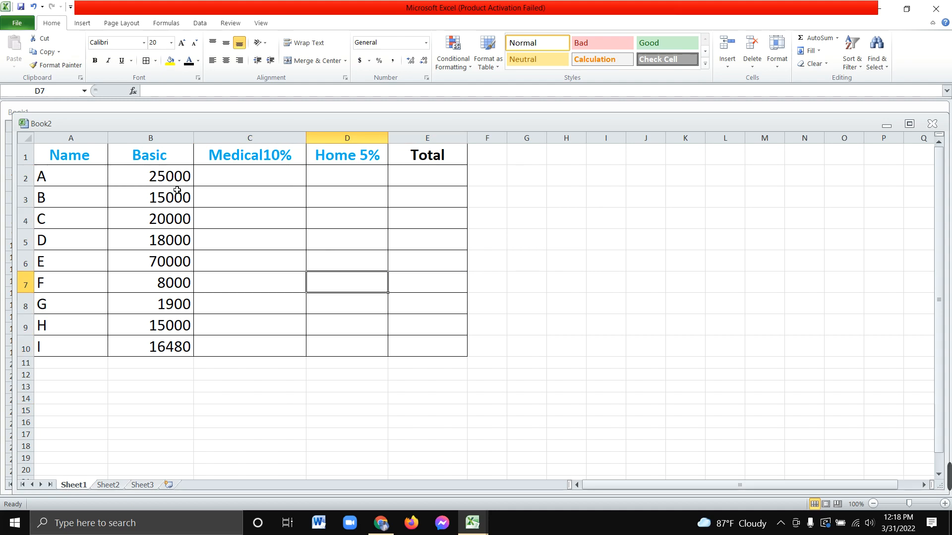
mouse_move(949, 476)
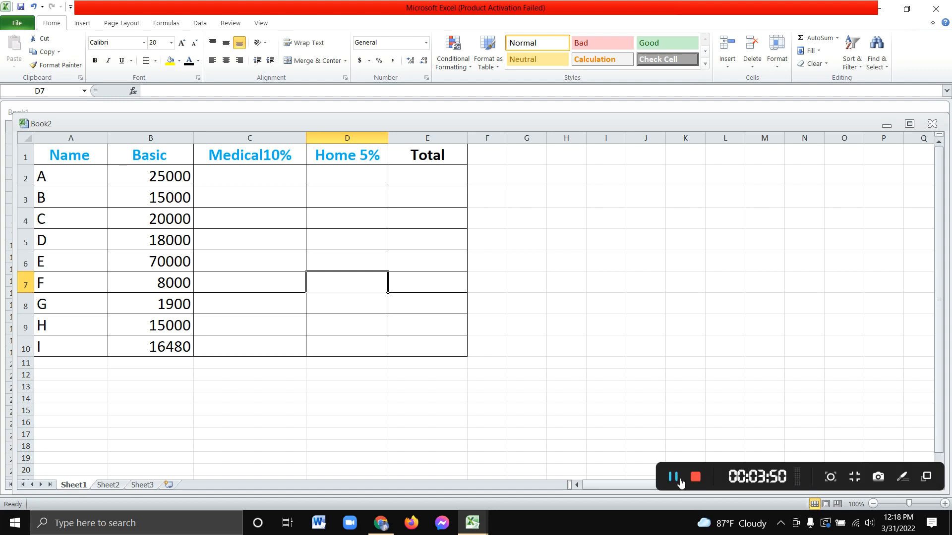
click(680, 479)
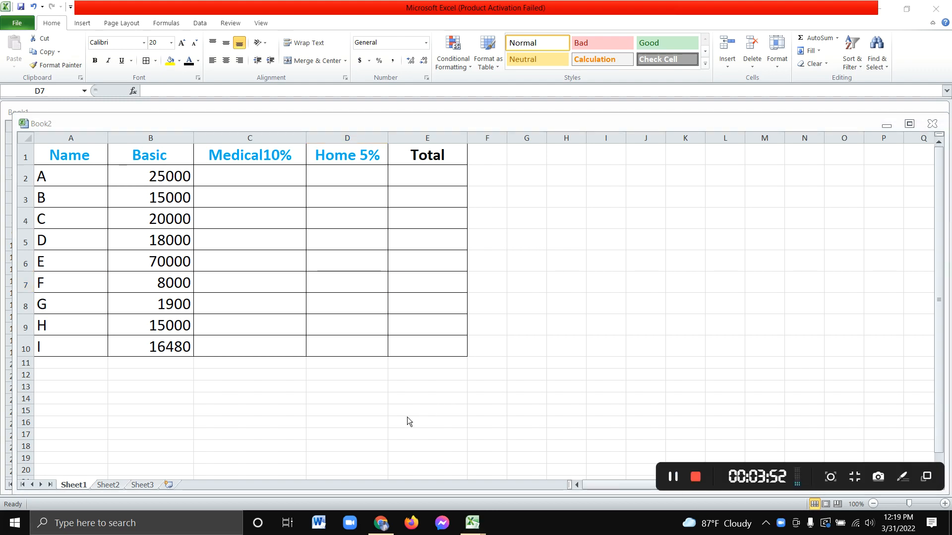
Step: Build the formula =SUM(B2*10%) in C2 with AutoSum, leaving it in edit mode
click(248, 176)
click(244, 174)
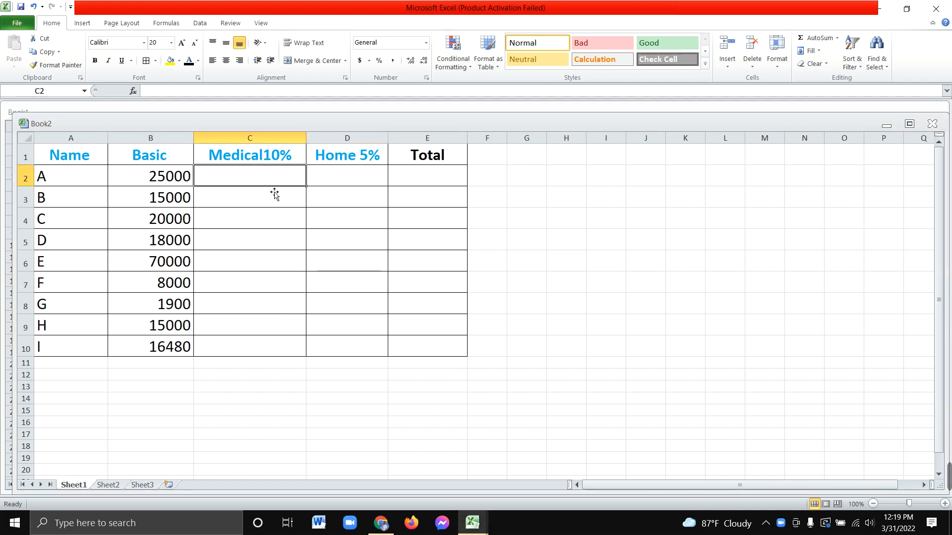
click(824, 39)
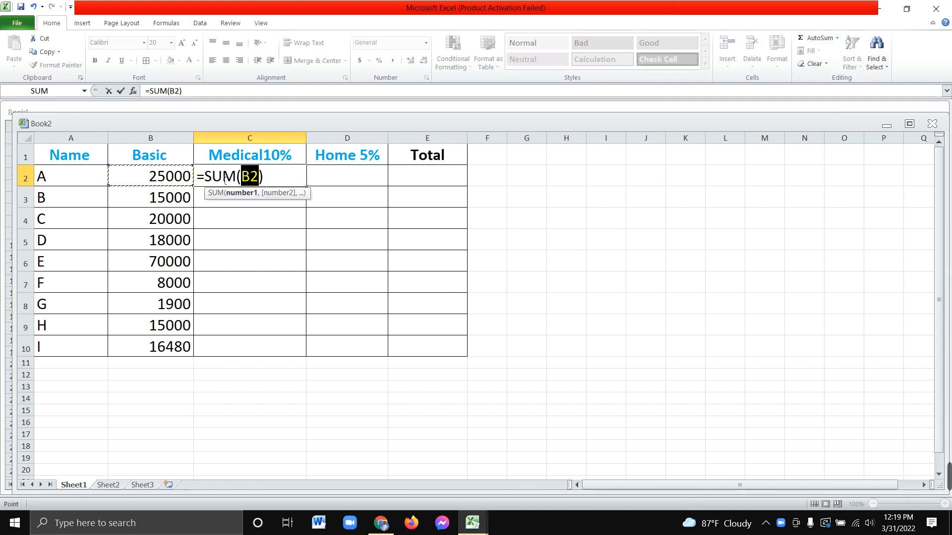
click(260, 179)
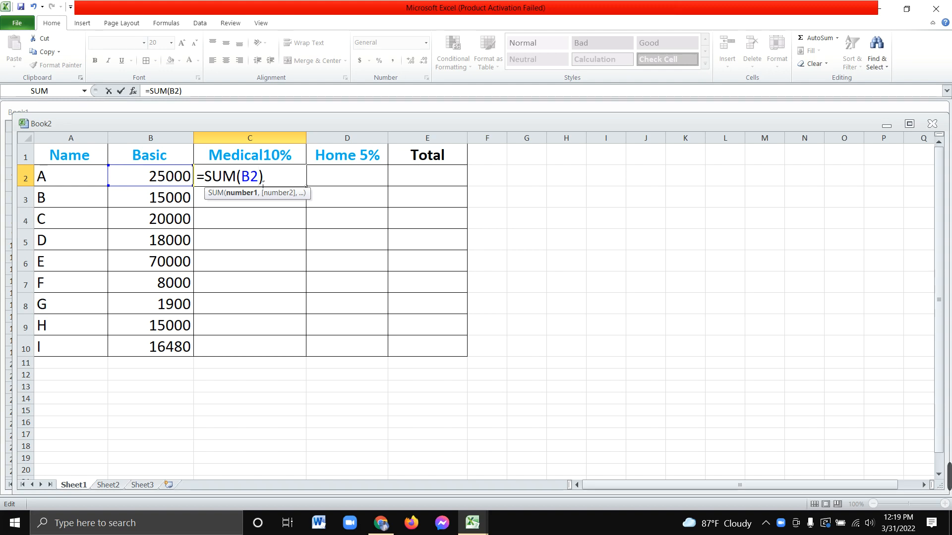
text(*)
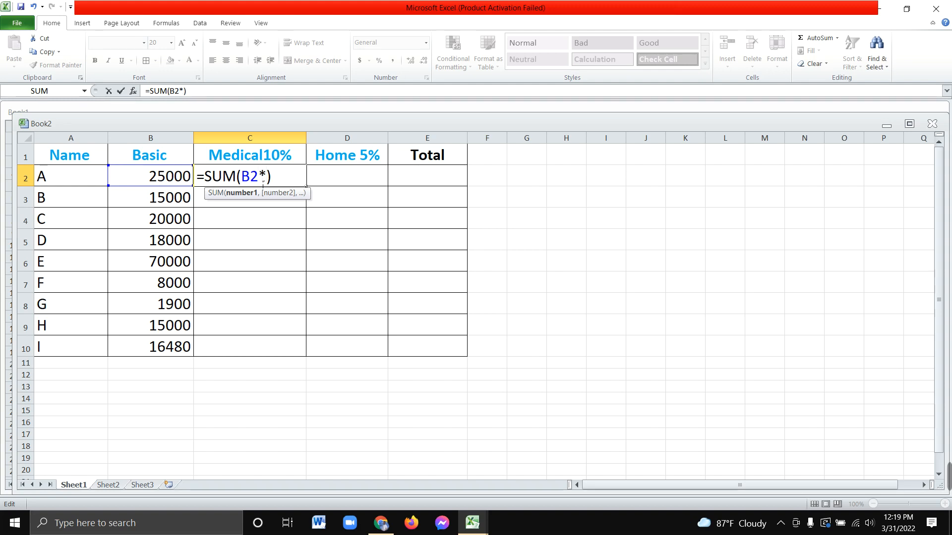
text(10%)
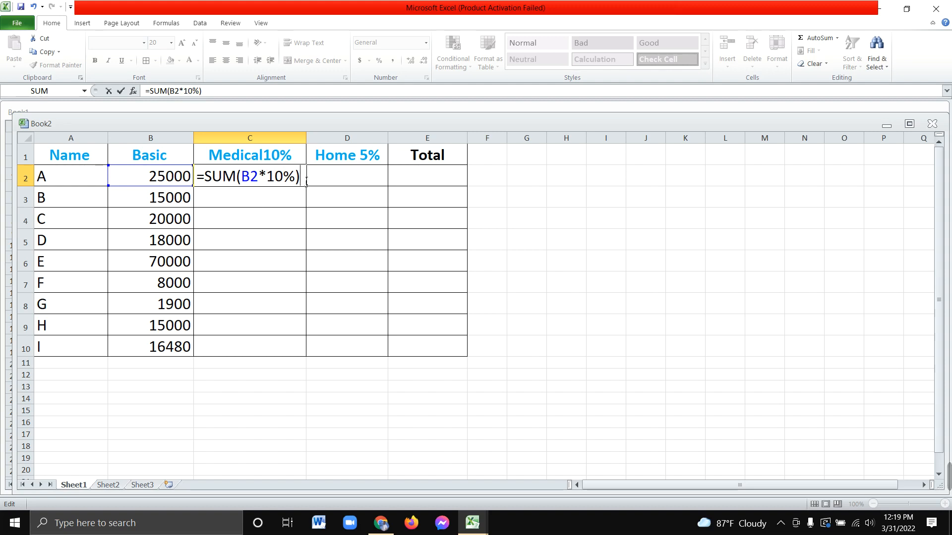
Step: Replace the unconfirmed AutoSum formula in C2 with a bare equals sign
drag(303, 178, 205, 188)
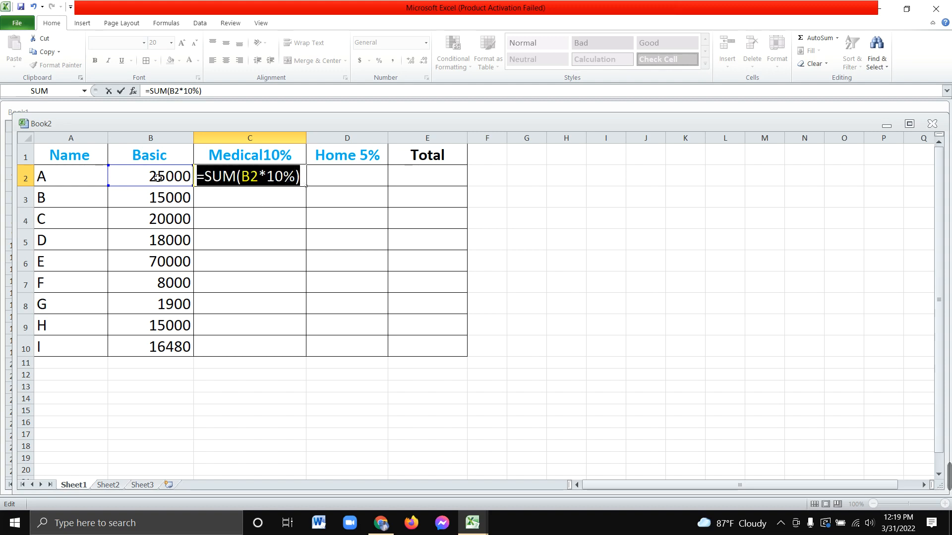
text(=)
click(181, 181)
click(243, 179)
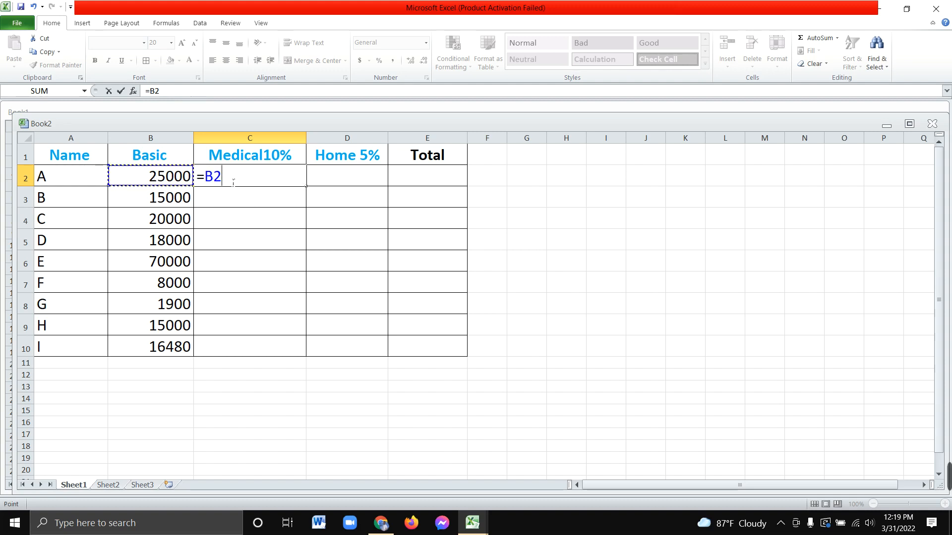
key(BackSpace)
key(BackSpace)
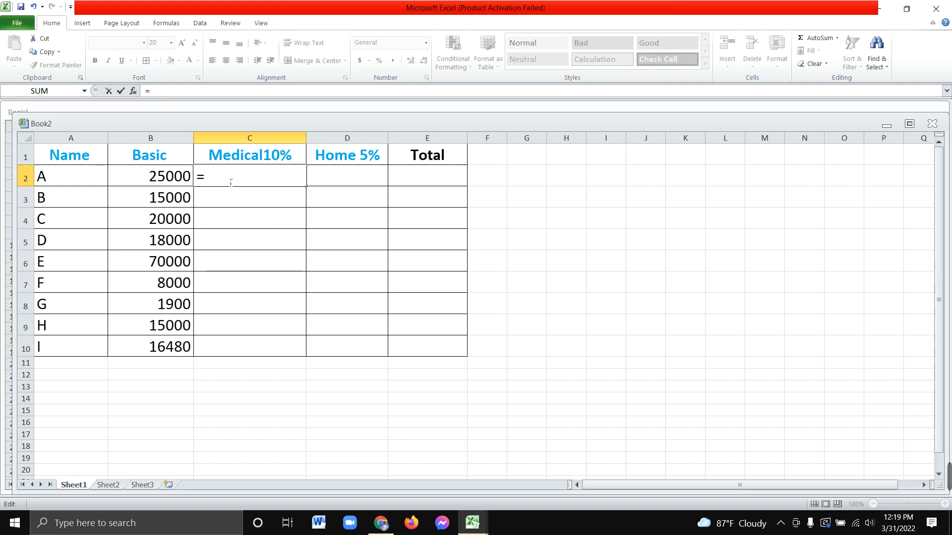
text(sum)
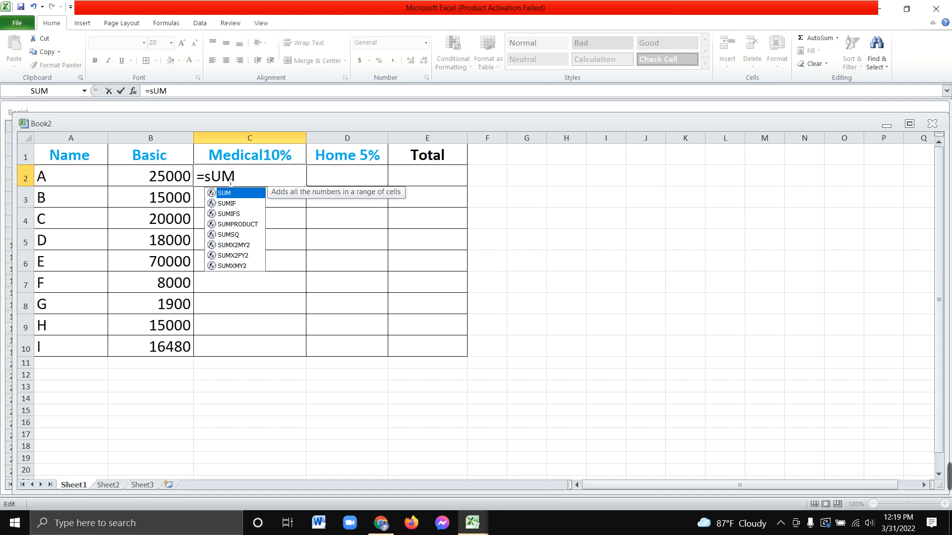
key(BackSpace)
key(BackSpace)
key(BackSpace)
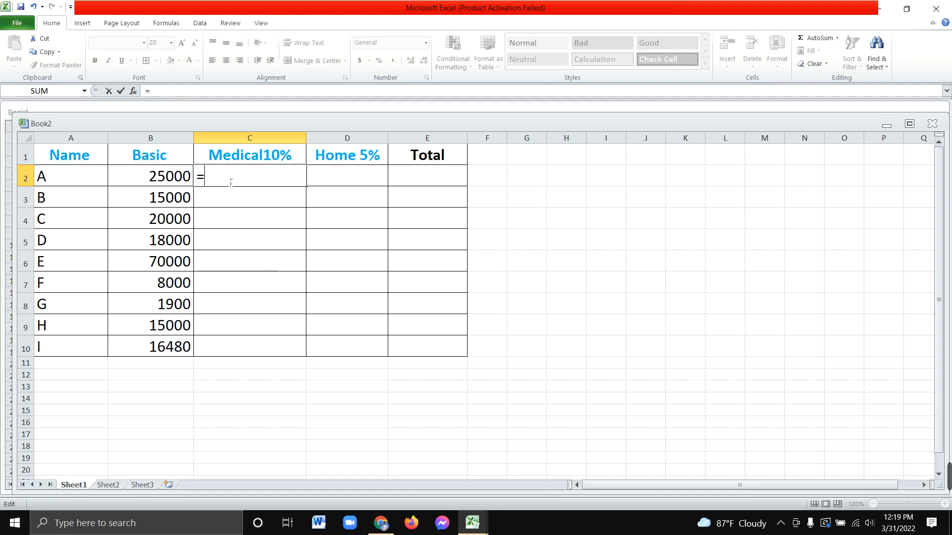
Step: Complete the Medical10% formula in C2 manually as =sum(B2*10%) and enter it
text(sum)
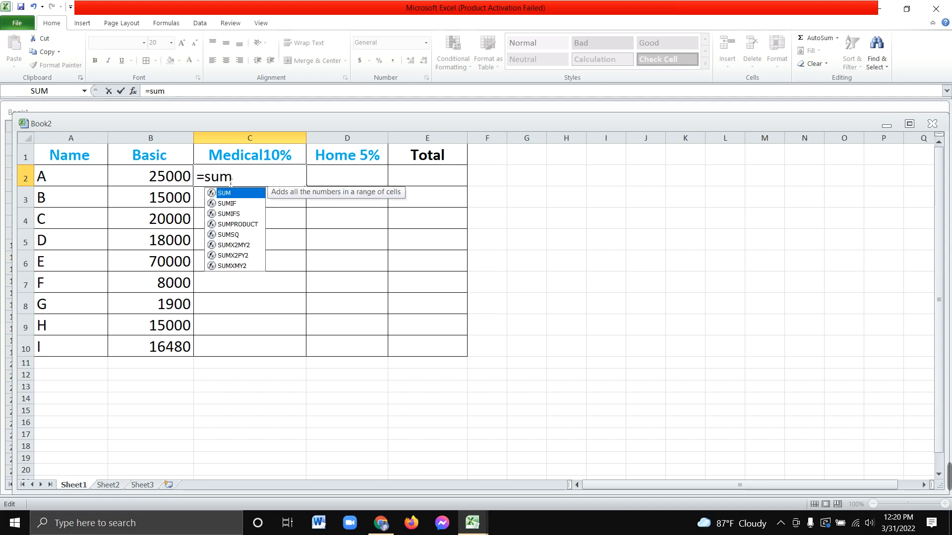
text(()
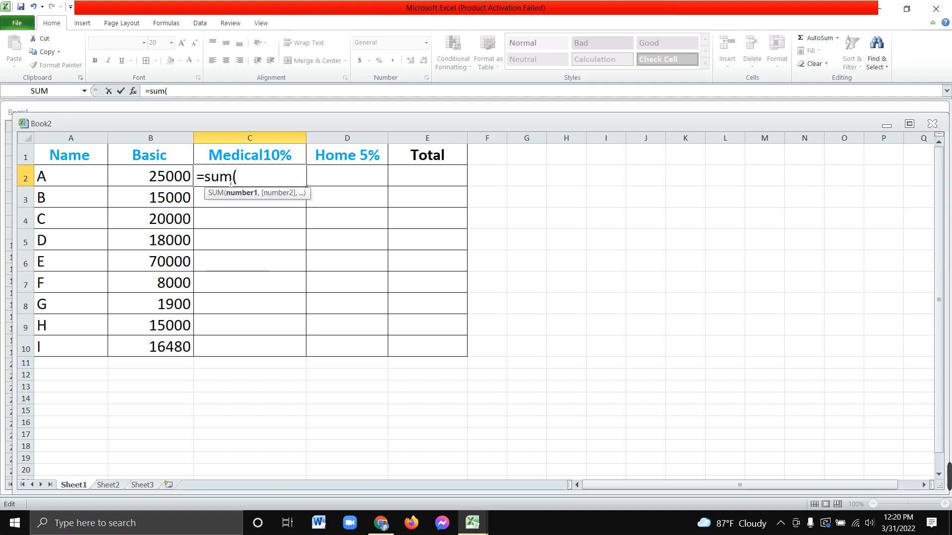
click(186, 183)
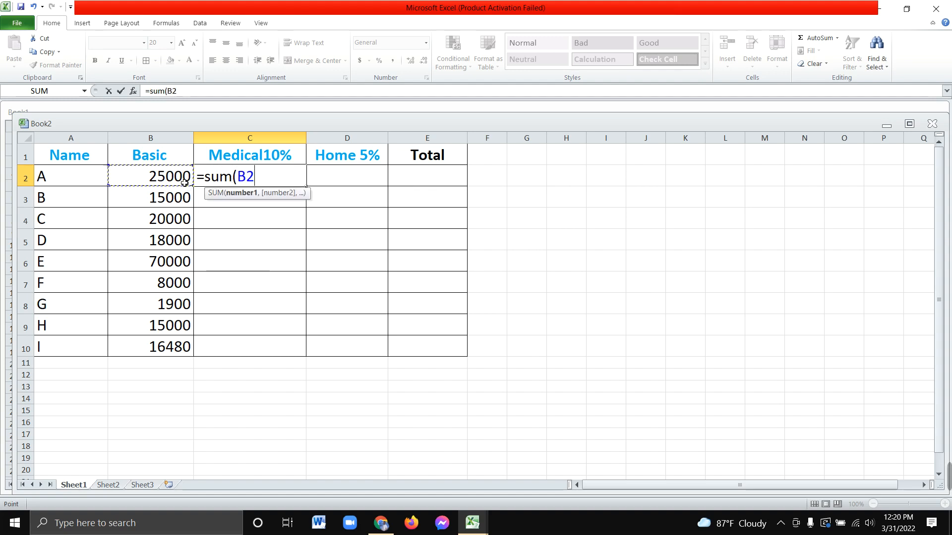
text(*)
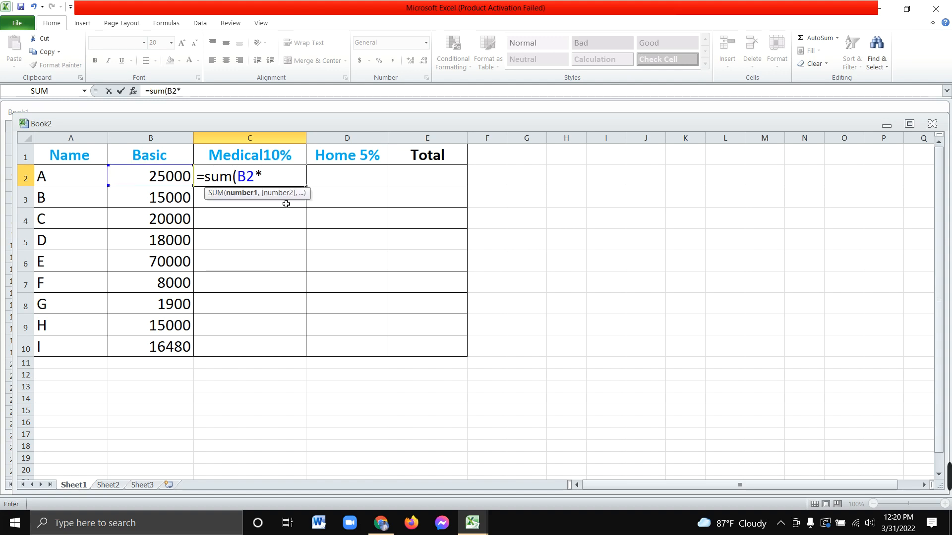
text(10%)
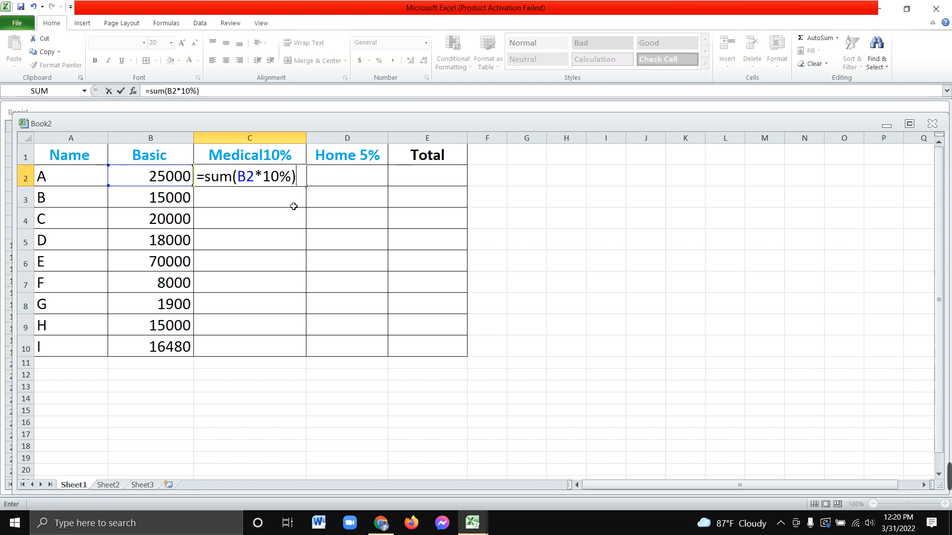
key(Return)
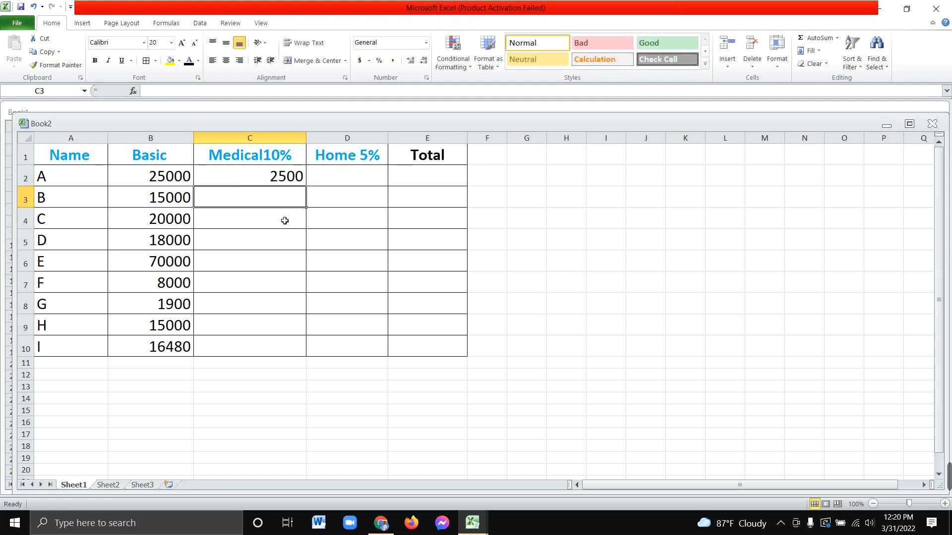
Step: Fill the Medical10% formula from C2 down through C10
click(174, 177)
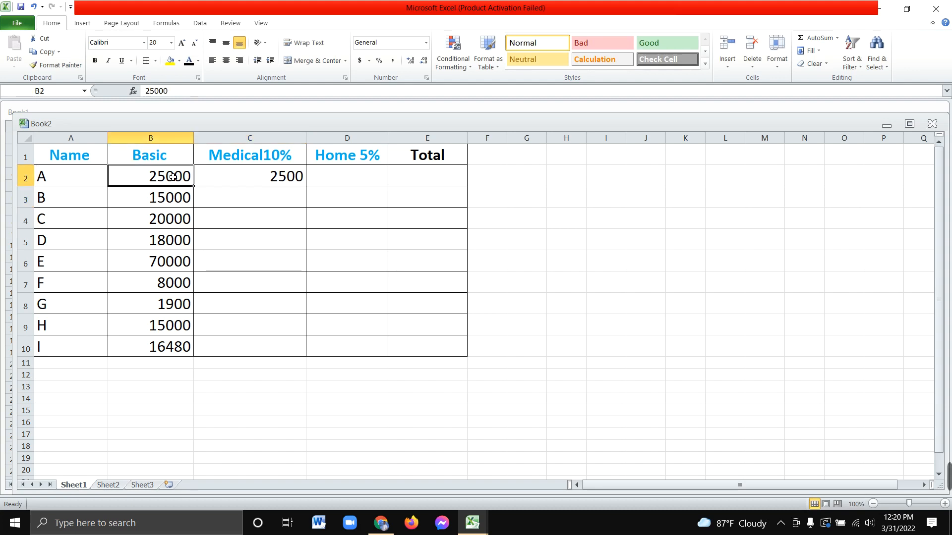
click(257, 182)
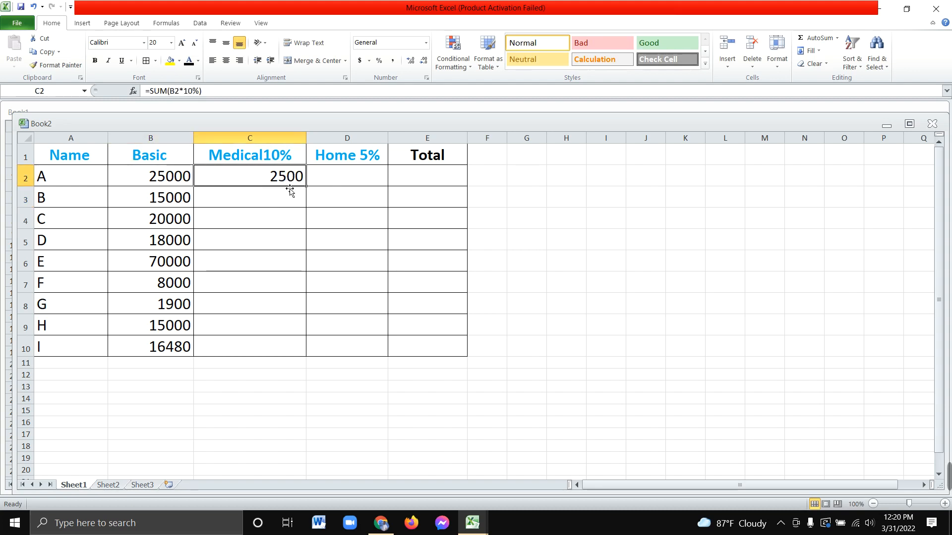
click(261, 206)
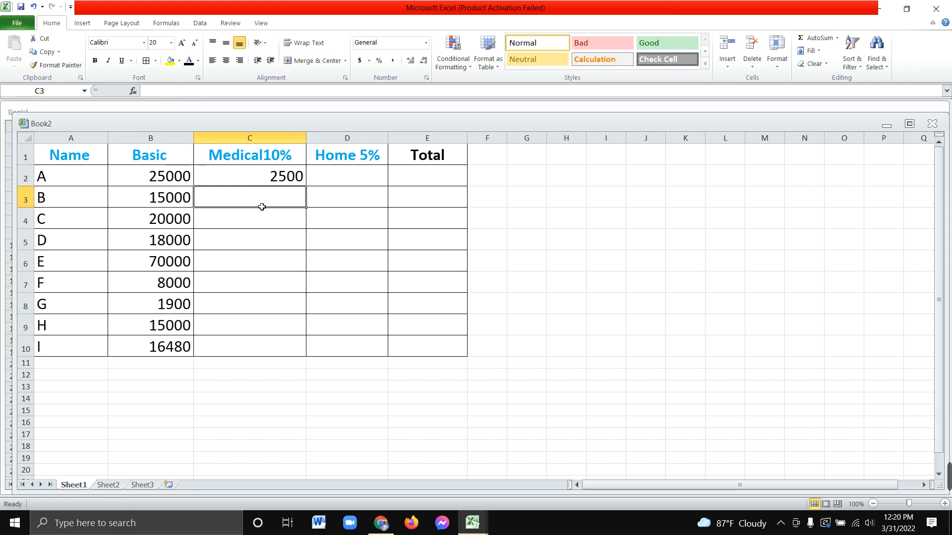
click(267, 181)
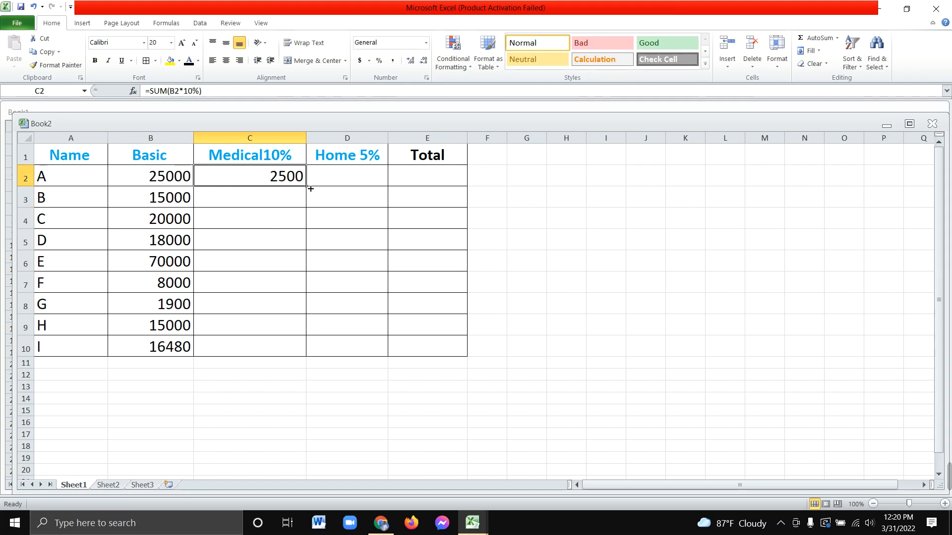
drag(309, 188, 292, 353)
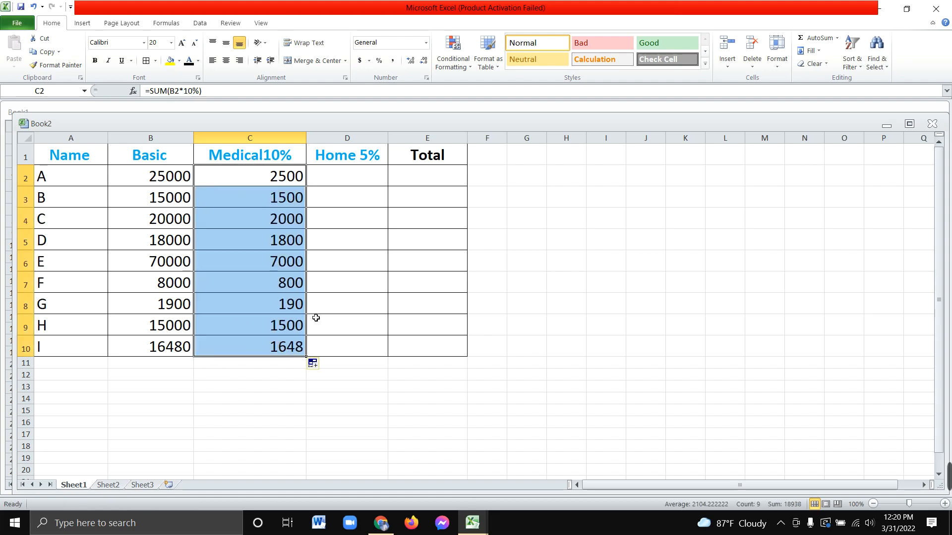
click(255, 261)
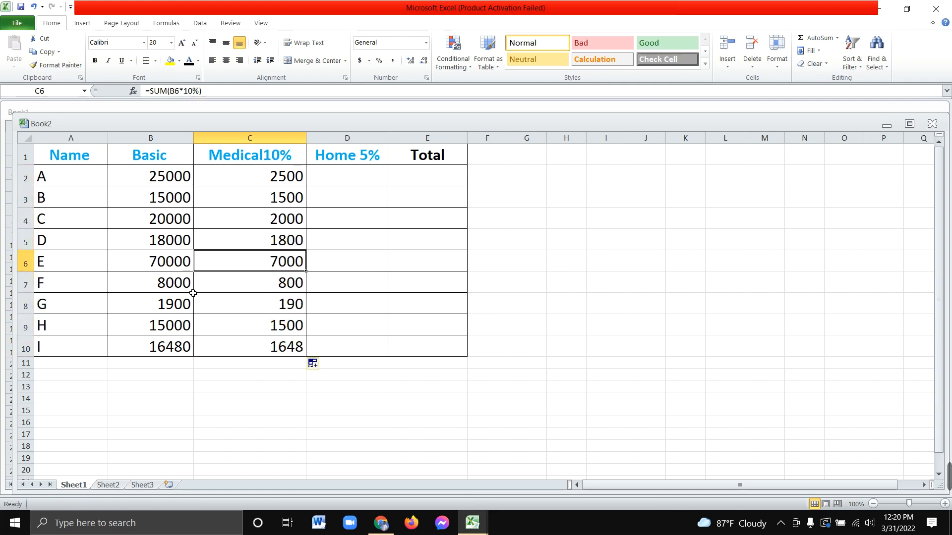
Step: Enter the Home 5% formula =SUM(B2*5%) in D2, using AutoSum with B2 as its reference
click(170, 179)
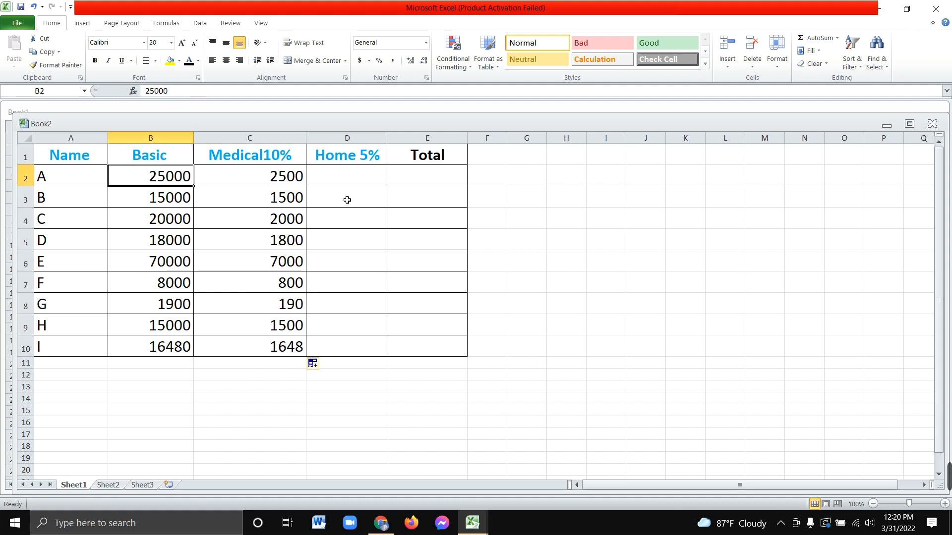
click(340, 181)
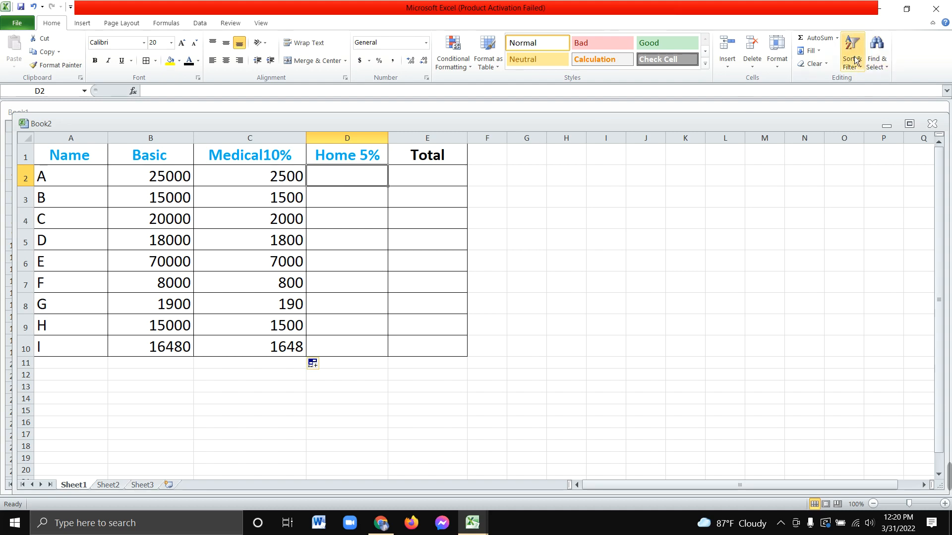
click(817, 38)
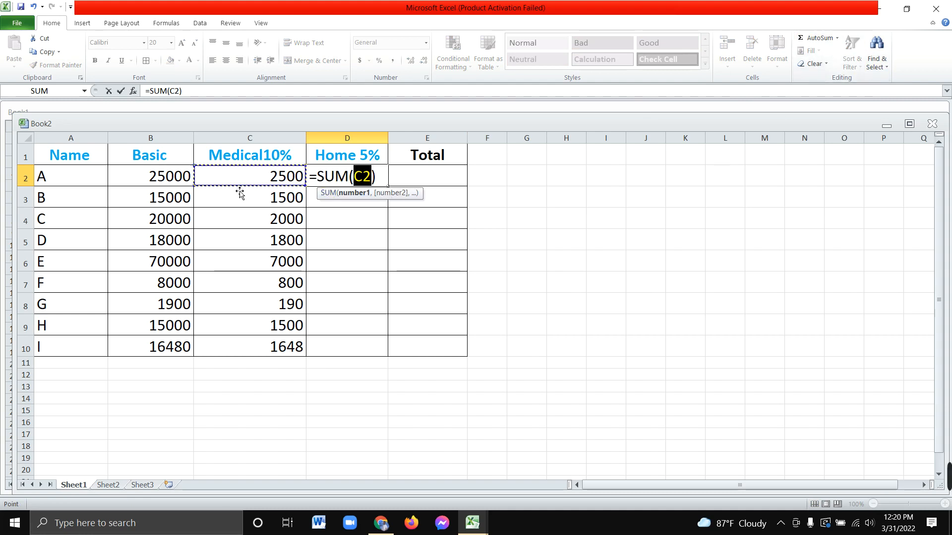
click(172, 184)
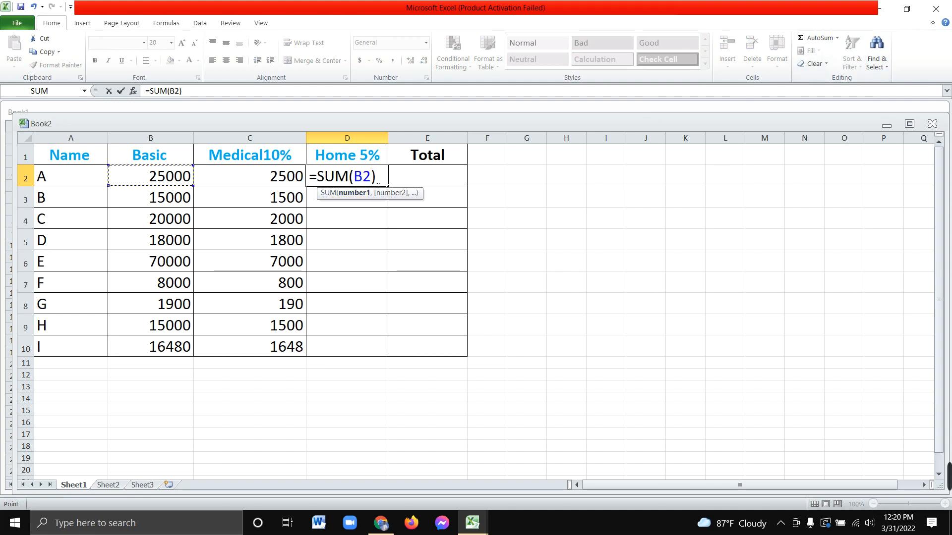
text(*)
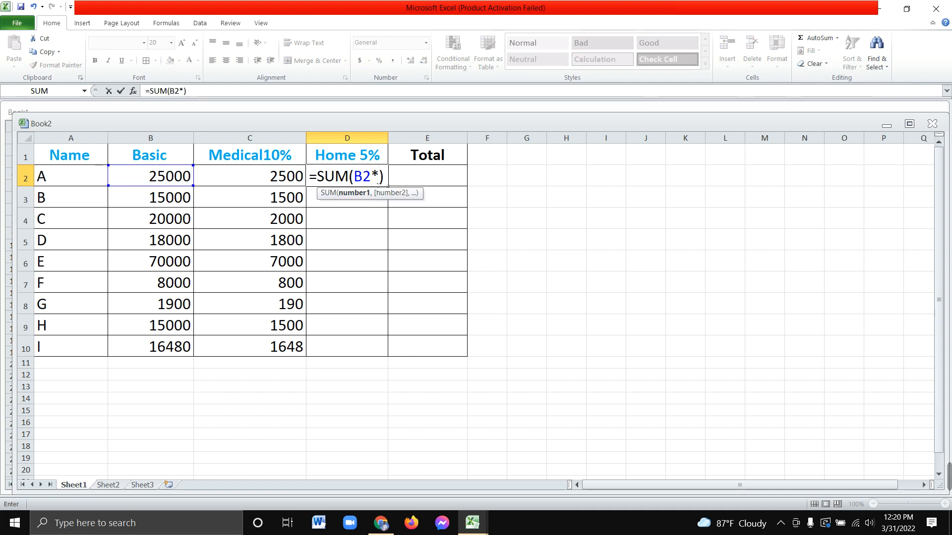
text(5%))
key(Return)
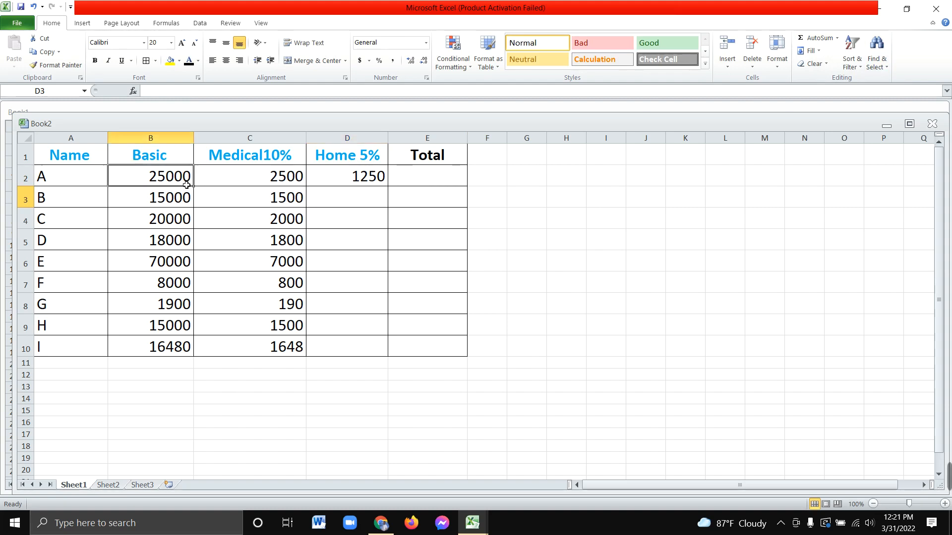
Step: Fill the Home 5% formula from D2 down through D10
click(186, 184)
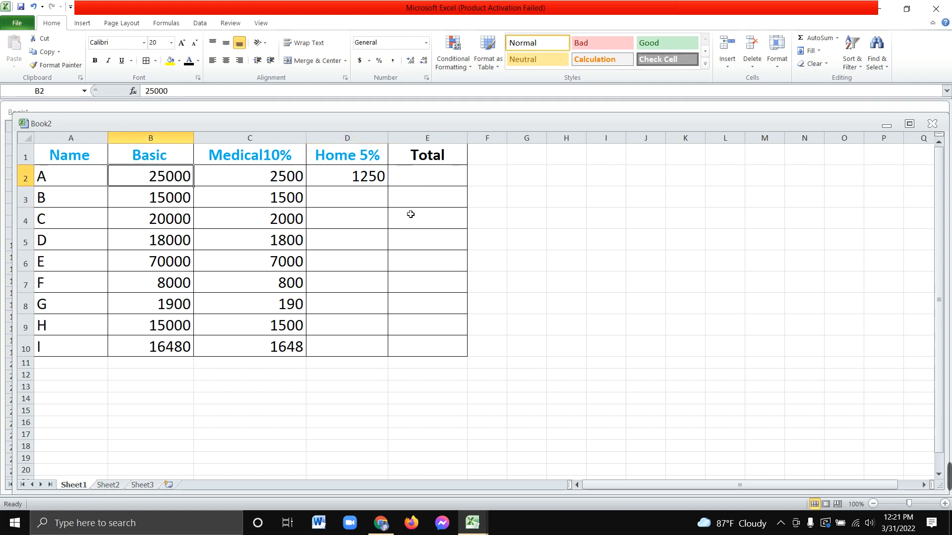
click(361, 185)
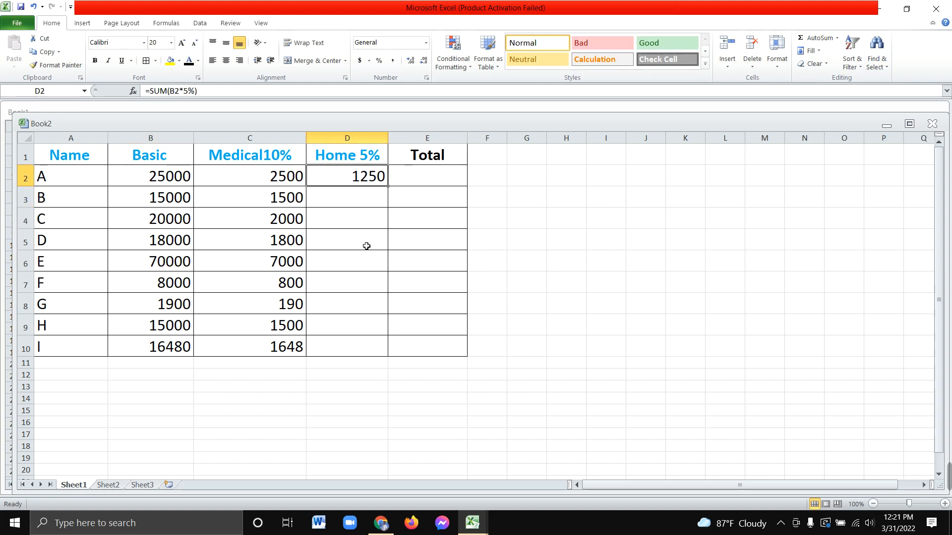
click(364, 218)
click(361, 181)
drag(391, 190, 387, 355)
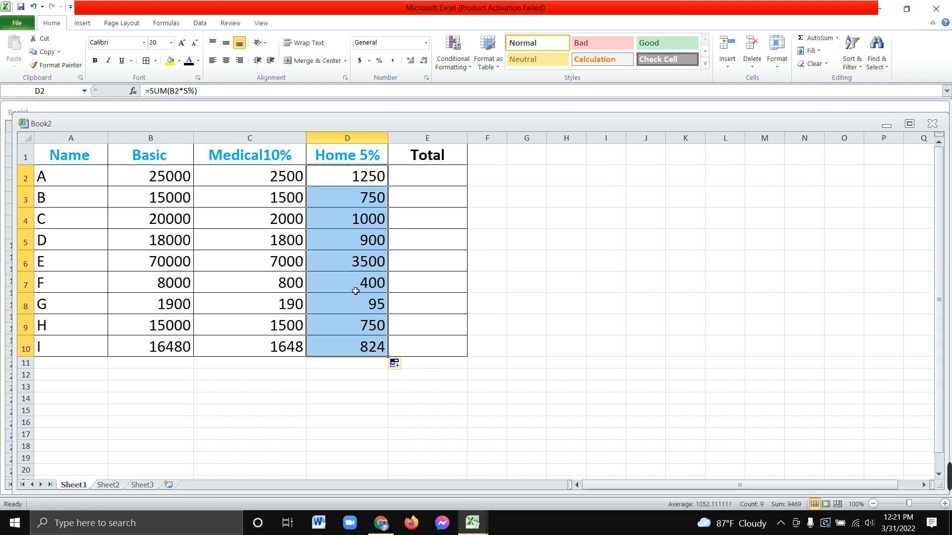
click(355, 265)
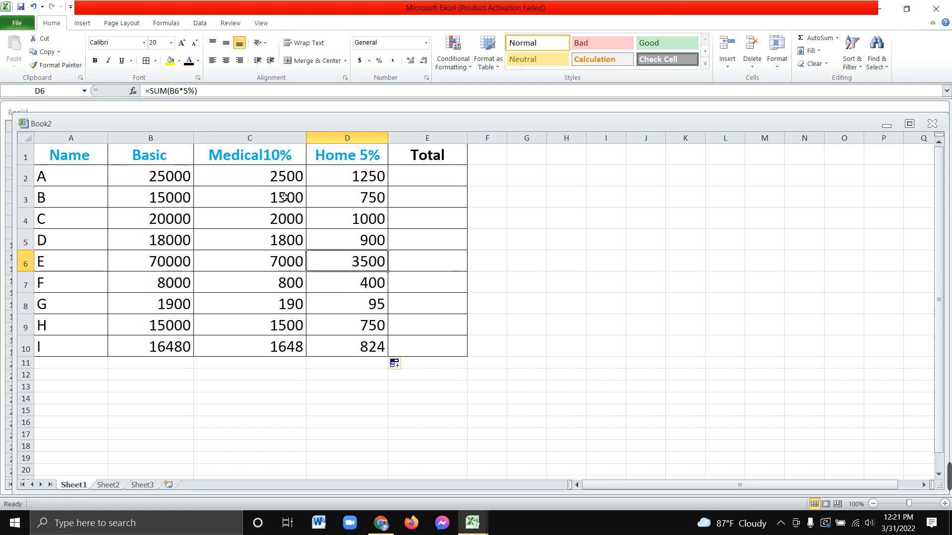
click(265, 188)
click(155, 183)
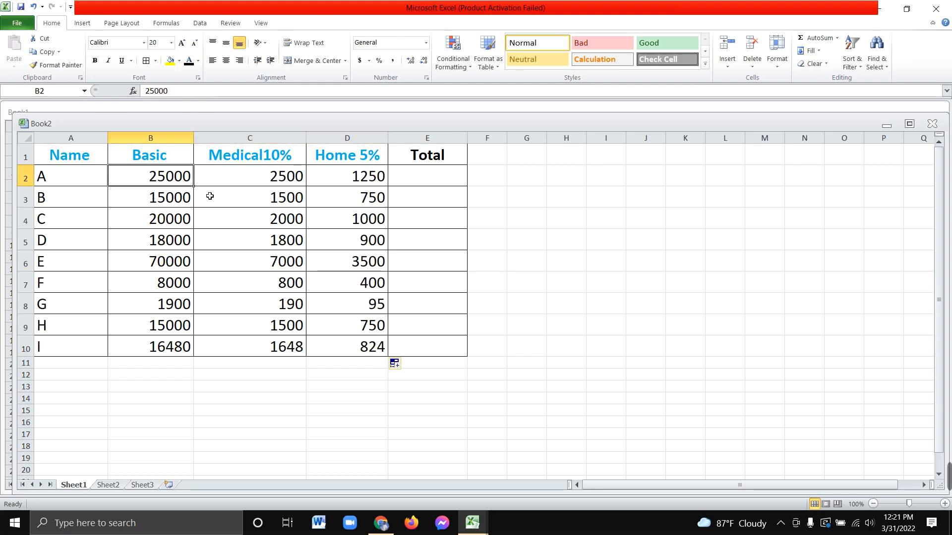
click(262, 184)
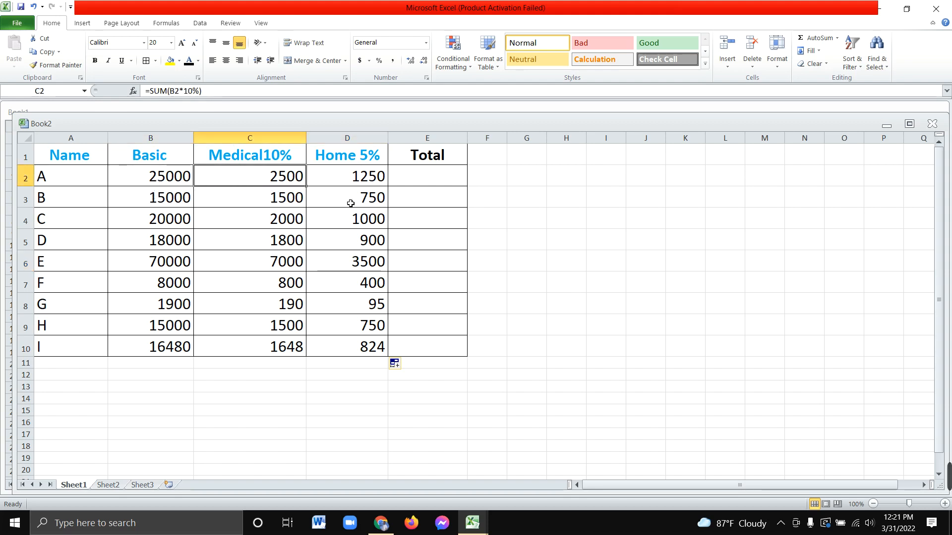
click(292, 233)
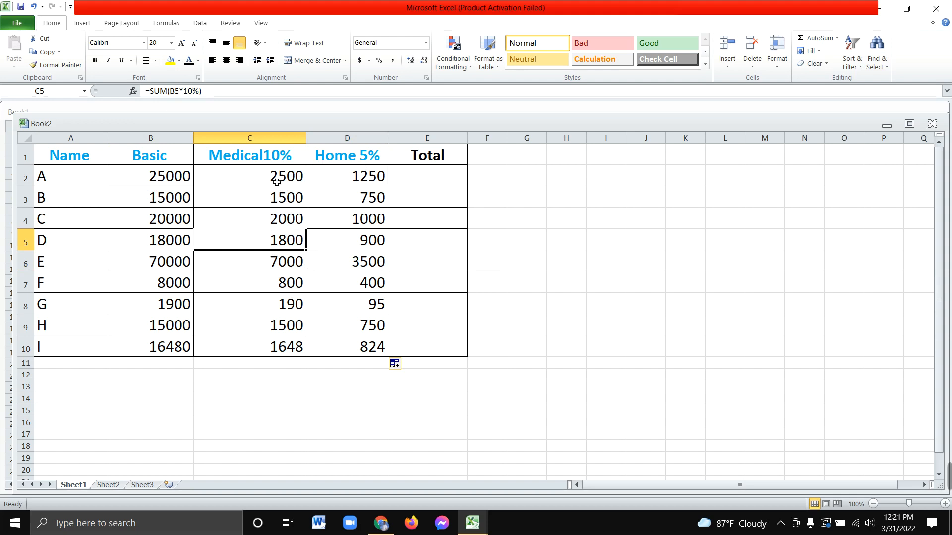
Step: Examine the Medical10% and Home 5% amounts and their formulas, along with the empty Total column
drag(276, 178, 346, 362)
click(321, 285)
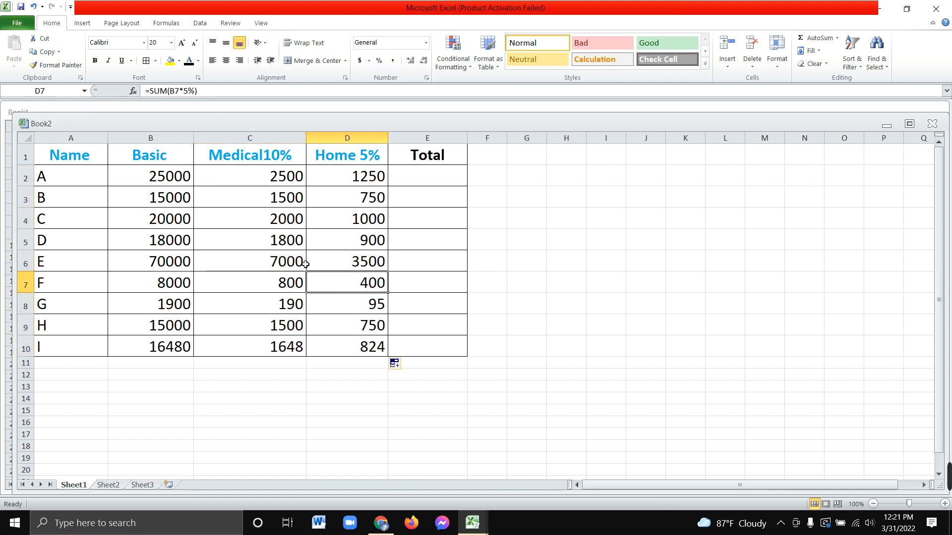
click(276, 182)
click(357, 179)
click(284, 183)
click(347, 181)
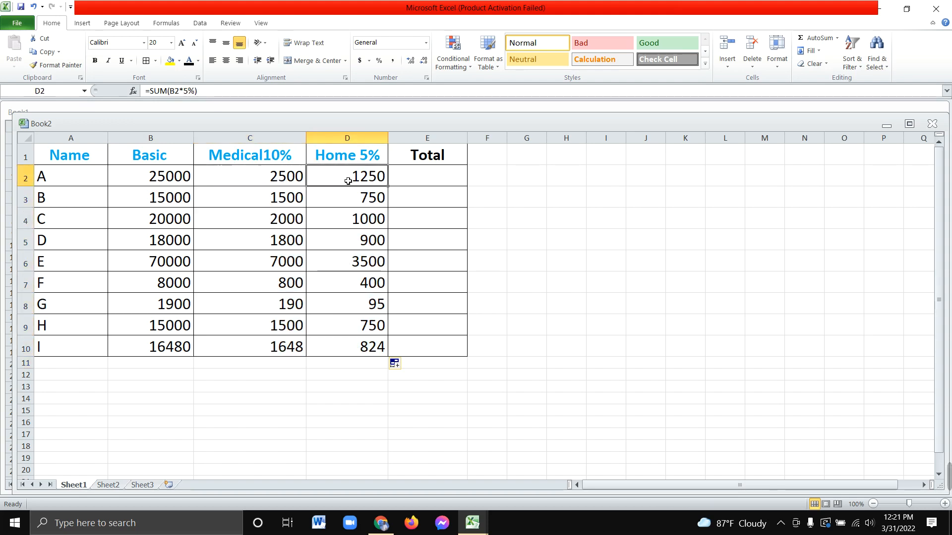
click(421, 183)
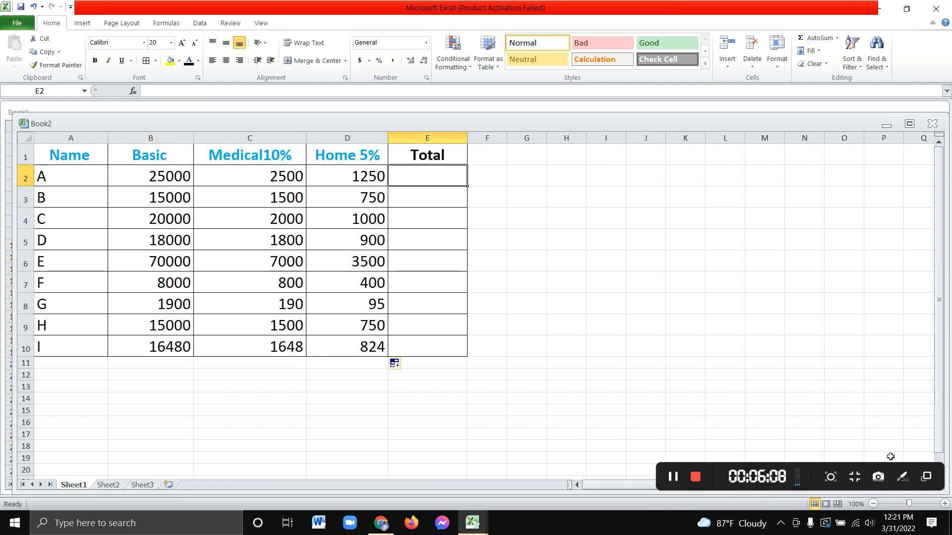
click(430, 248)
click(292, 181)
click(684, 211)
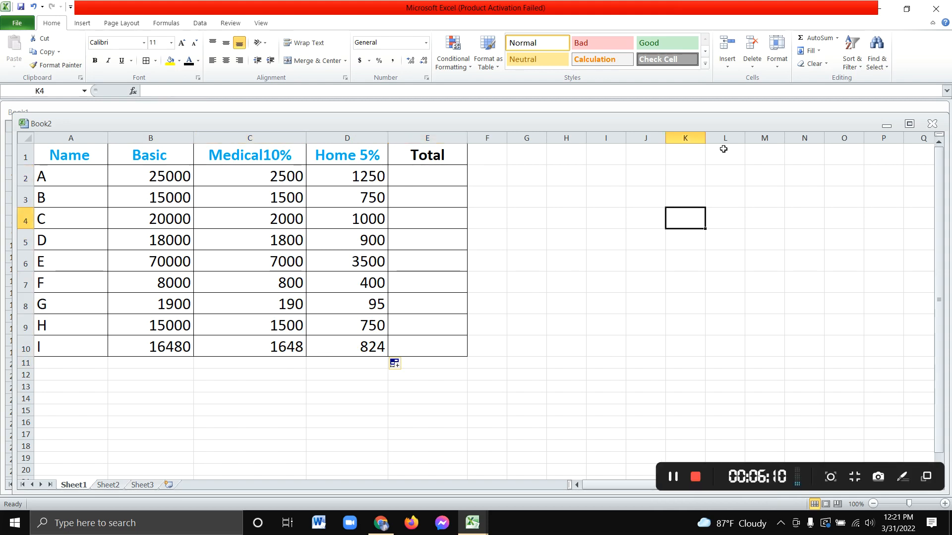
Step: Enter the Total formula =SUM(D2+C2) in E2, using AutoSum and adding the Medical10% cell to the Home 5% cell
click(427, 184)
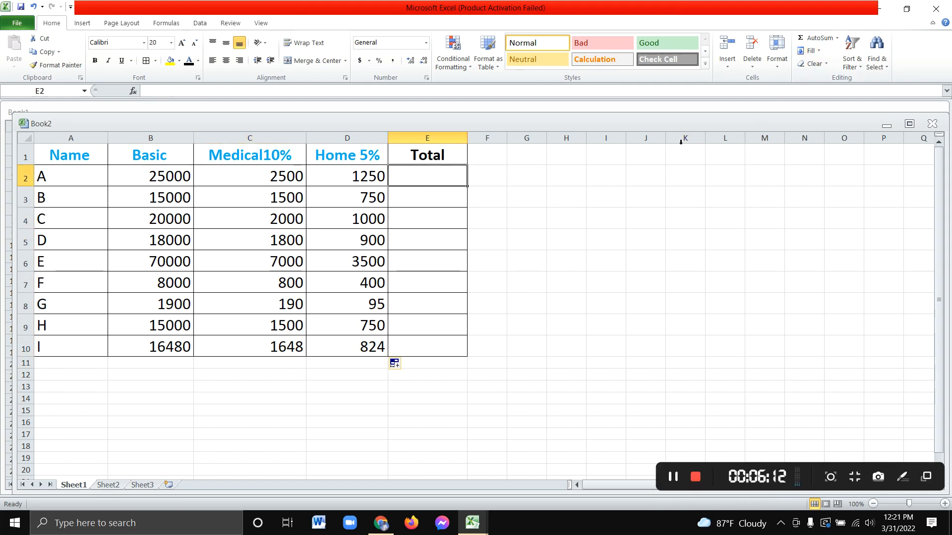
click(816, 37)
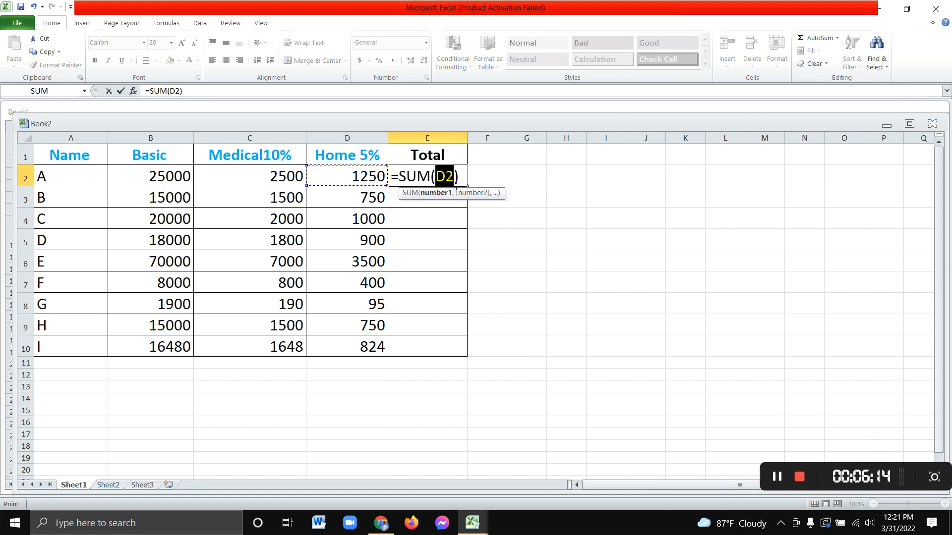
click(455, 184)
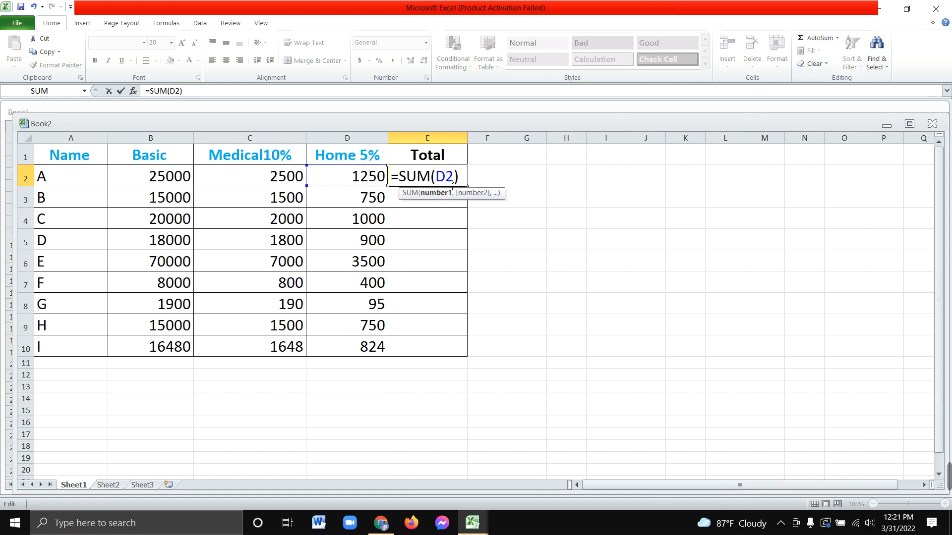
text(+)
click(276, 186)
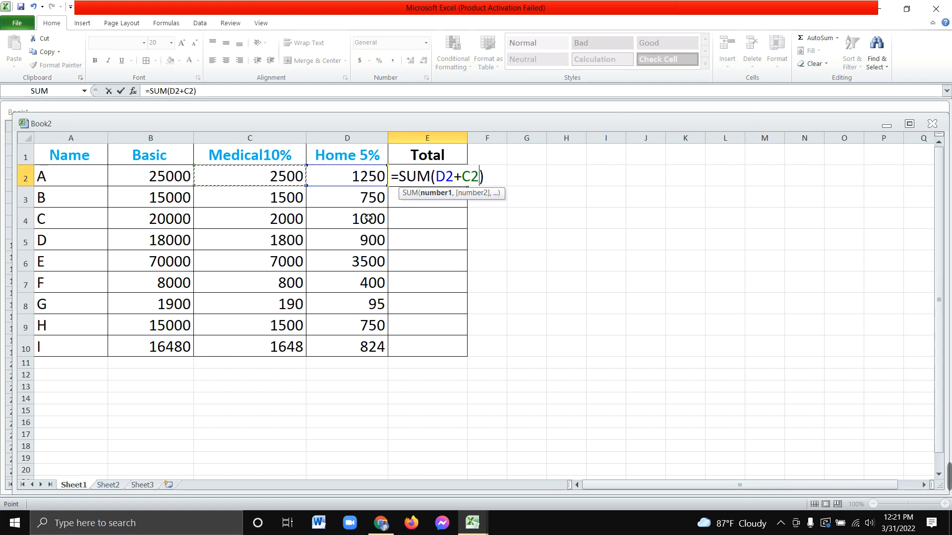
key(Return)
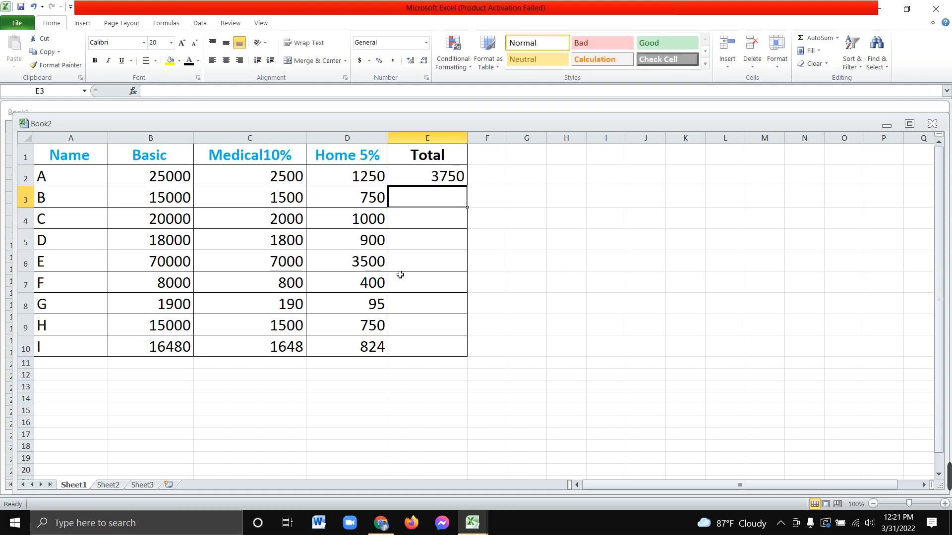
Step: Fill the Total formula from E2 down through E10
click(438, 183)
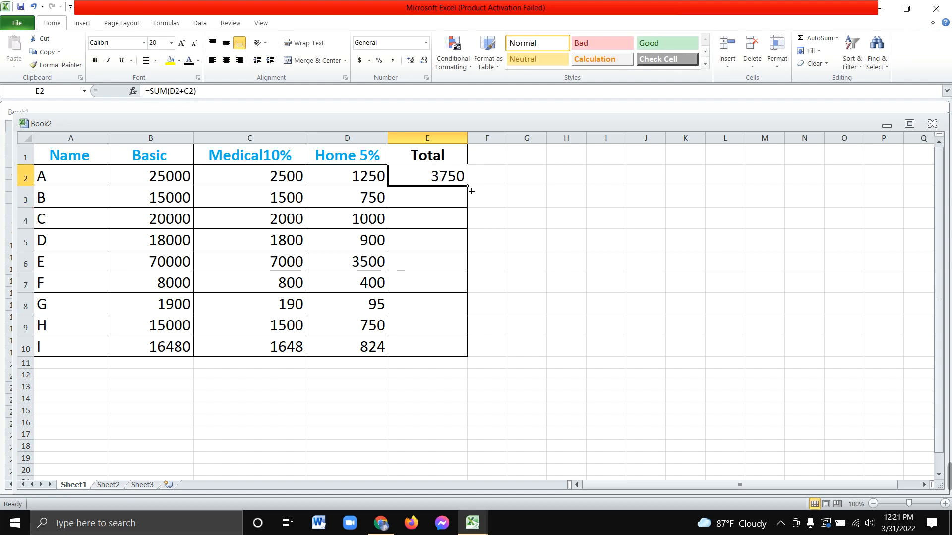
drag(470, 189, 460, 355)
click(486, 261)
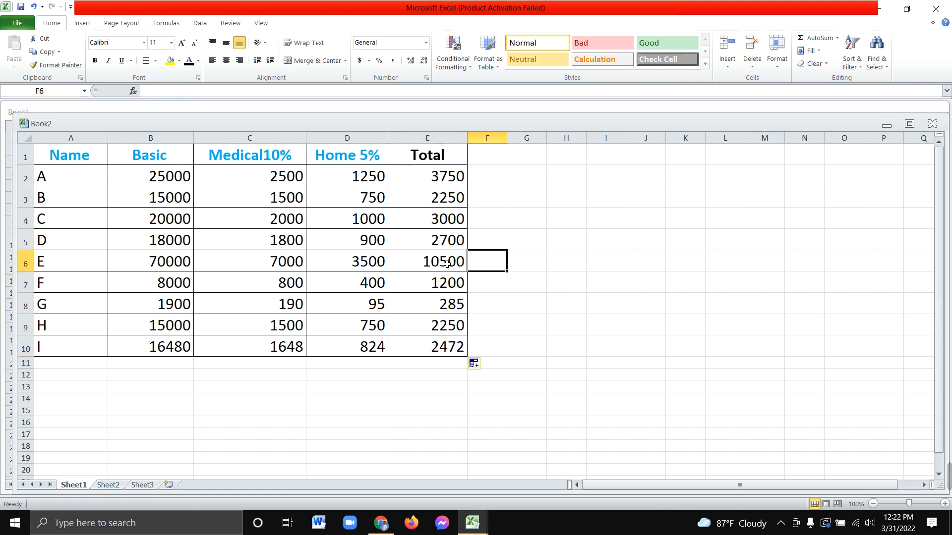